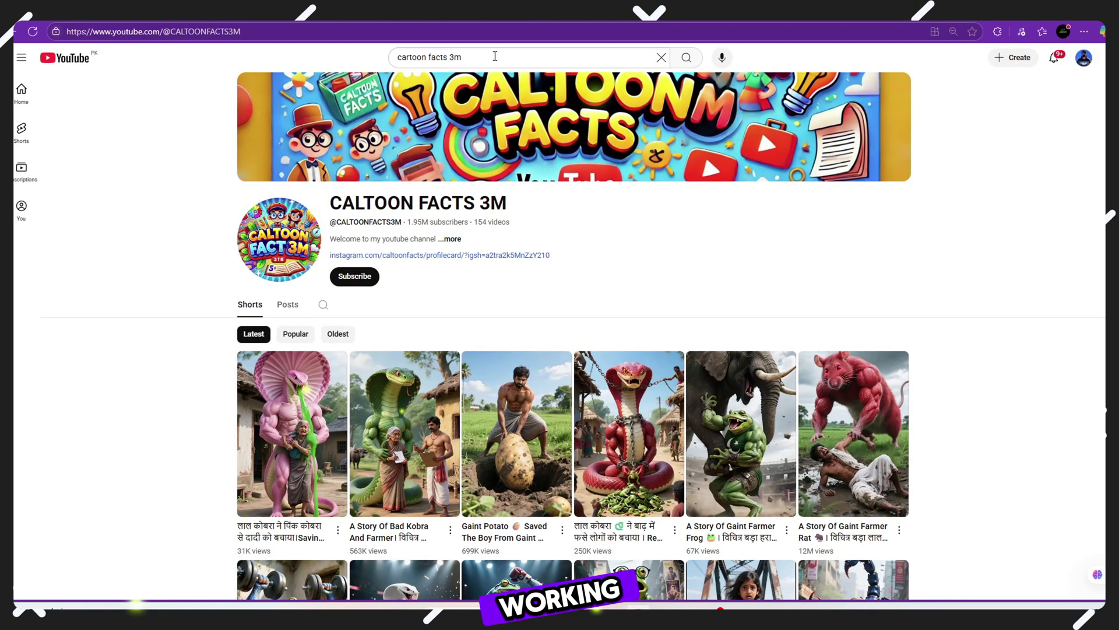
{"action": "left_click_drag", "start_coordinate": [347, 201], "coordinate": [505, 211]}
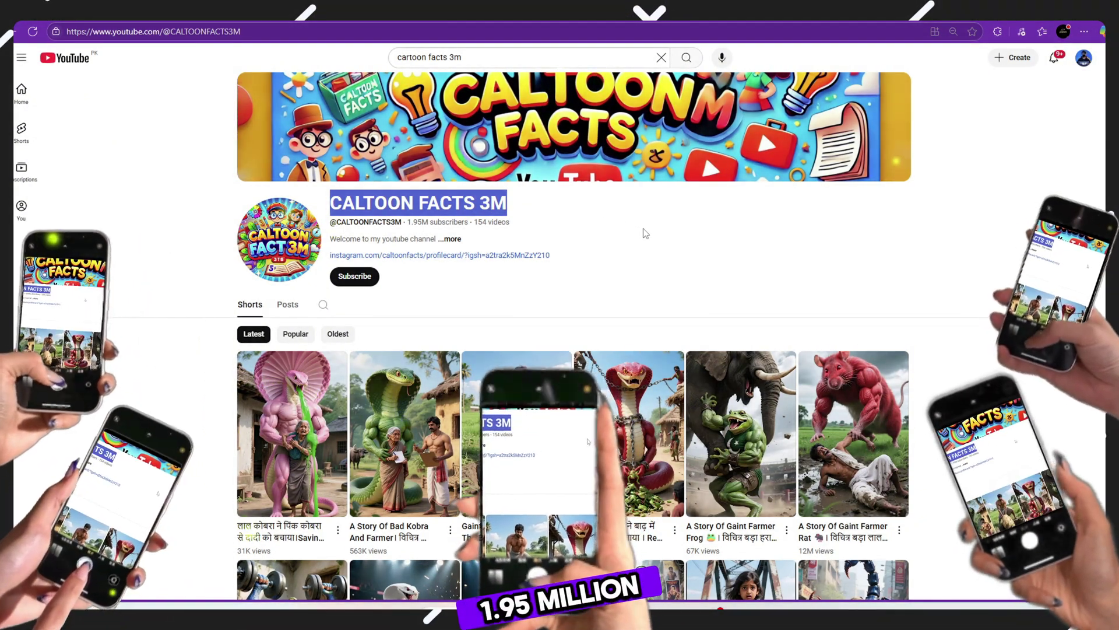
{"action": "left_click", "coordinate": [646, 233]}
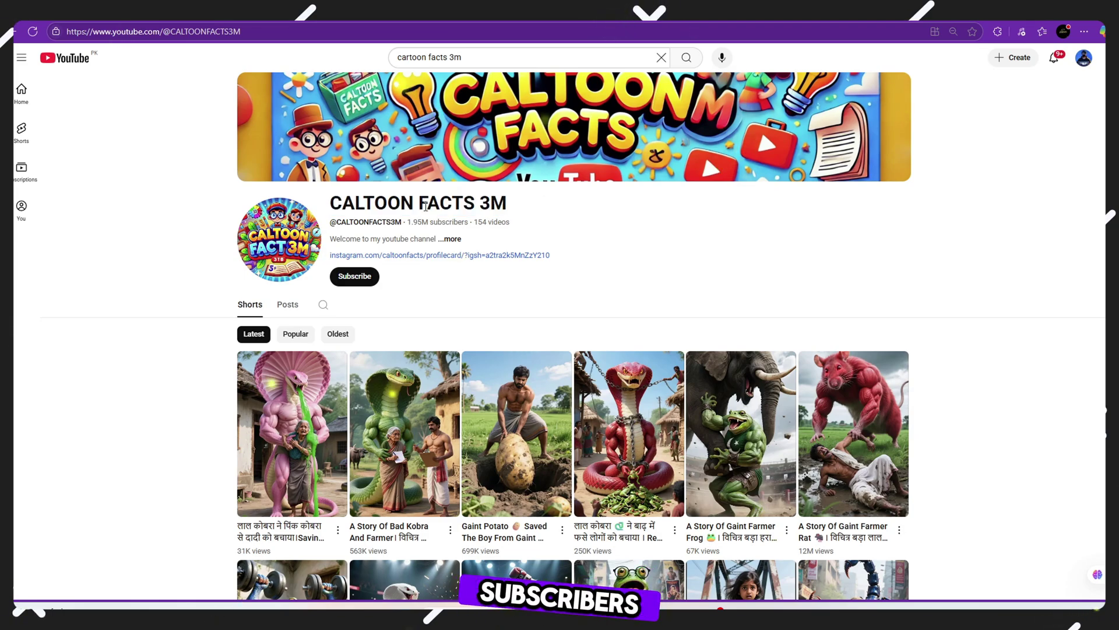
{"action": "left_click", "coordinate": [443, 239]}
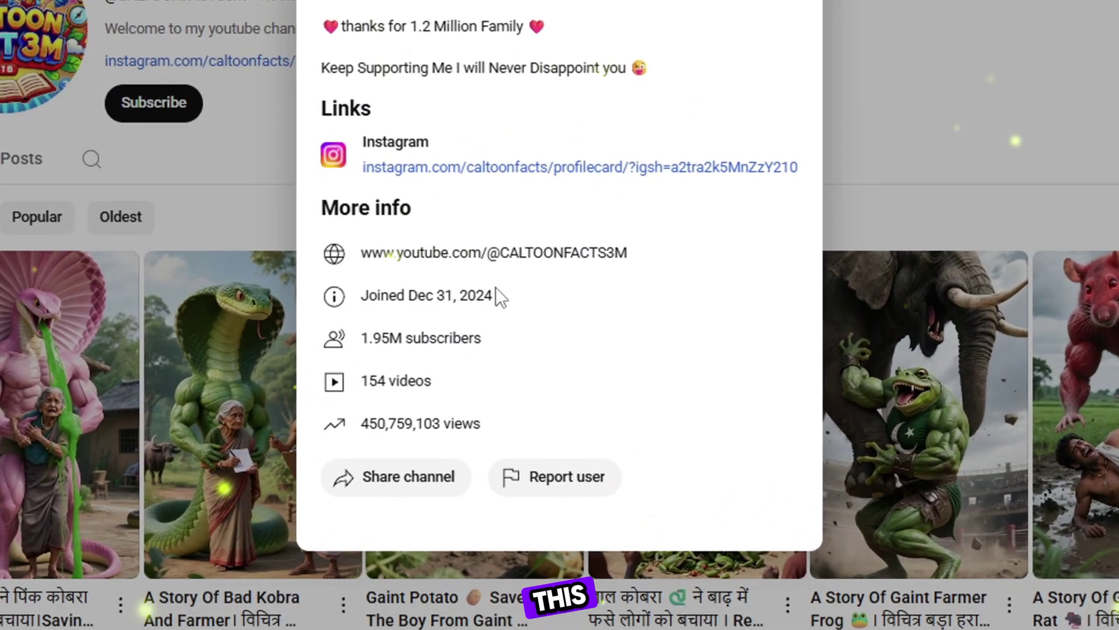
{"action": "left_click_drag", "start_coordinate": [494, 295], "coordinate": [355, 296]}
{"action": "left_click", "coordinate": [575, 349]}
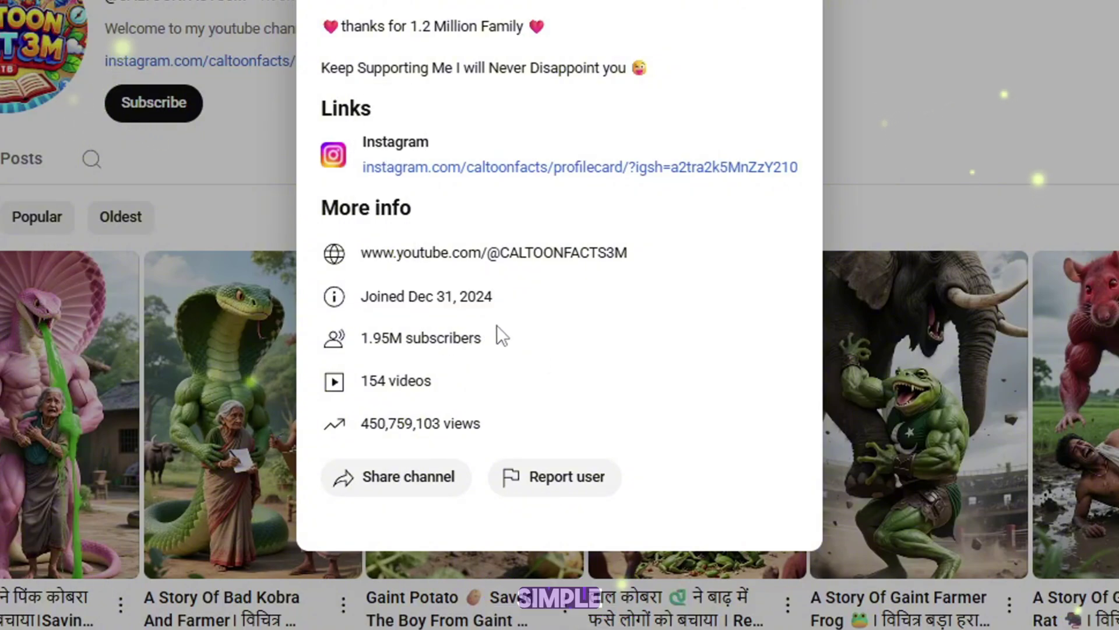
{"action": "left_click_drag", "start_coordinate": [495, 333], "coordinate": [337, 313]}
{"action": "triple_click", "coordinate": [456, 341]}
{"action": "left_click", "coordinate": [446, 383]}
{"action": "left_click_drag", "start_coordinate": [502, 416], "coordinate": [459, 416]}
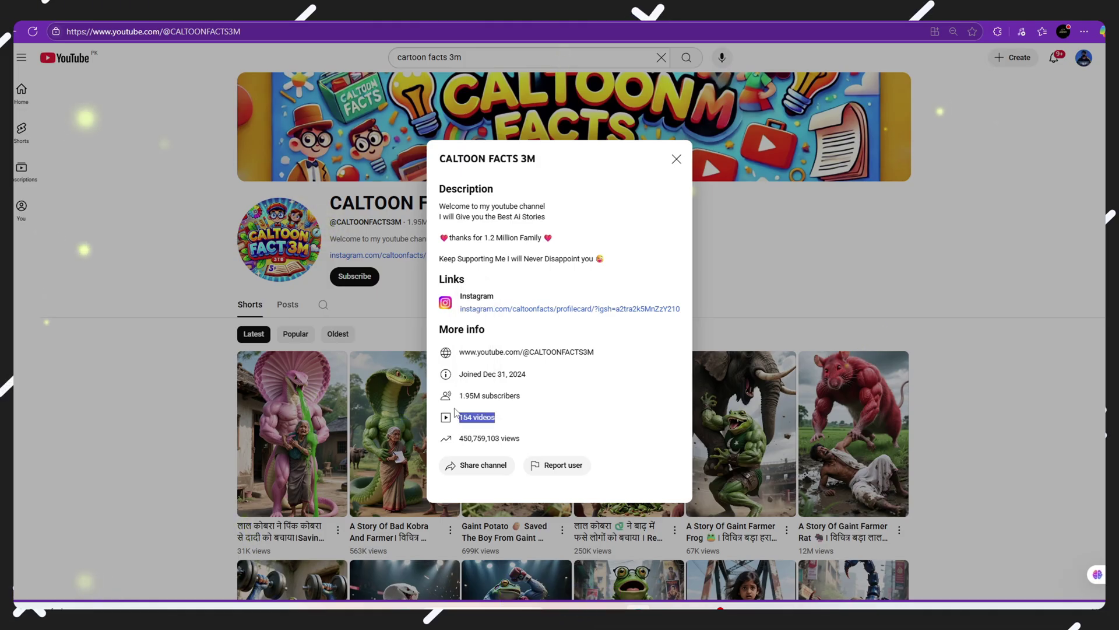
{"action": "left_click_drag", "start_coordinate": [521, 438], "coordinate": [458, 438]}
{"action": "key", "text": "Escape"}
{"action": "scroll", "coordinate": [612, 288], "scroll_direction": "down", "scroll_amount": 3}
{"action": "scroll", "coordinate": [612, 288], "scroll_direction": "down", "scroll_amount": 3}
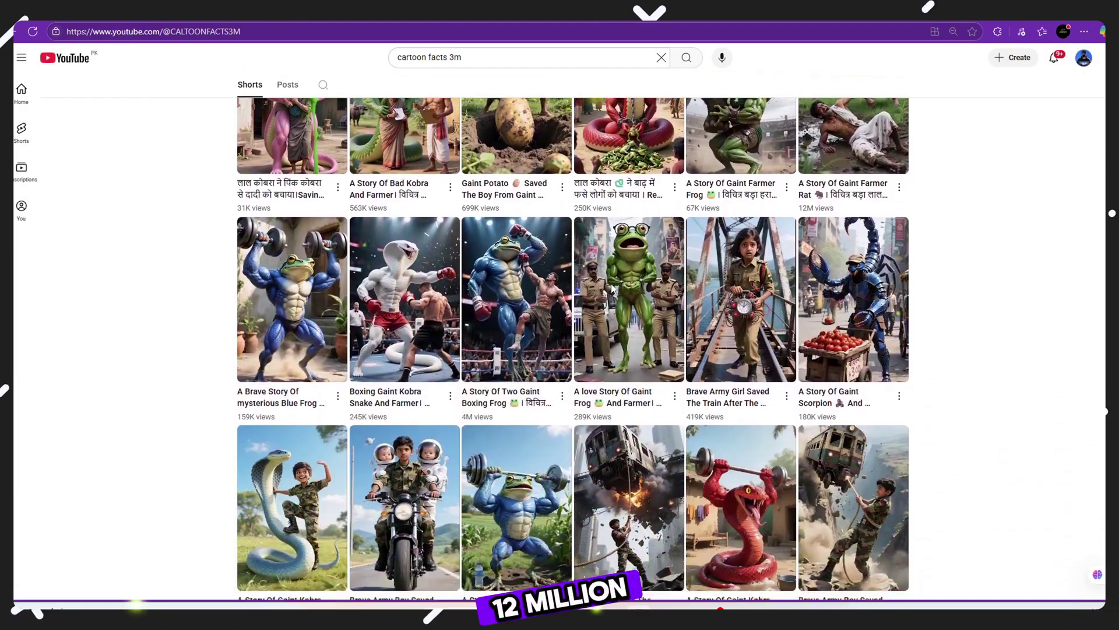
- Scroll down through the YouTube channel's Shorts thumbnail grid to browse its clips
{"action": "scroll", "coordinate": [612, 288], "scroll_direction": "up", "scroll_amount": 3}
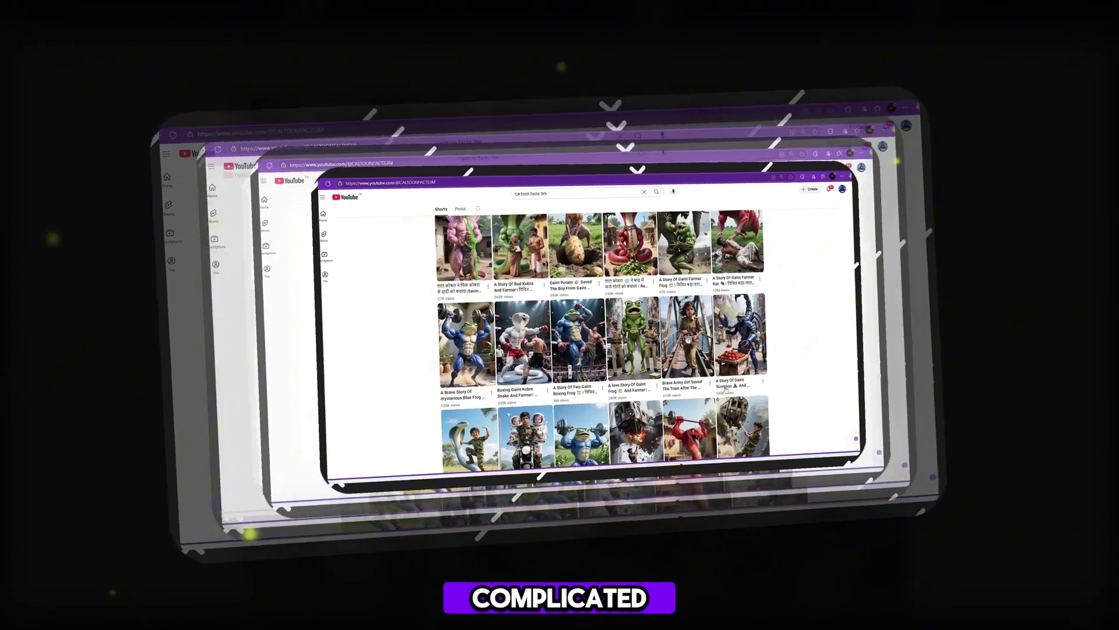
{"action": "scroll", "coordinate": [636, 426], "scroll_direction": "down", "scroll_amount": 3}
{"action": "scroll", "coordinate": [635, 426], "scroll_direction": "down", "scroll_amount": 1}
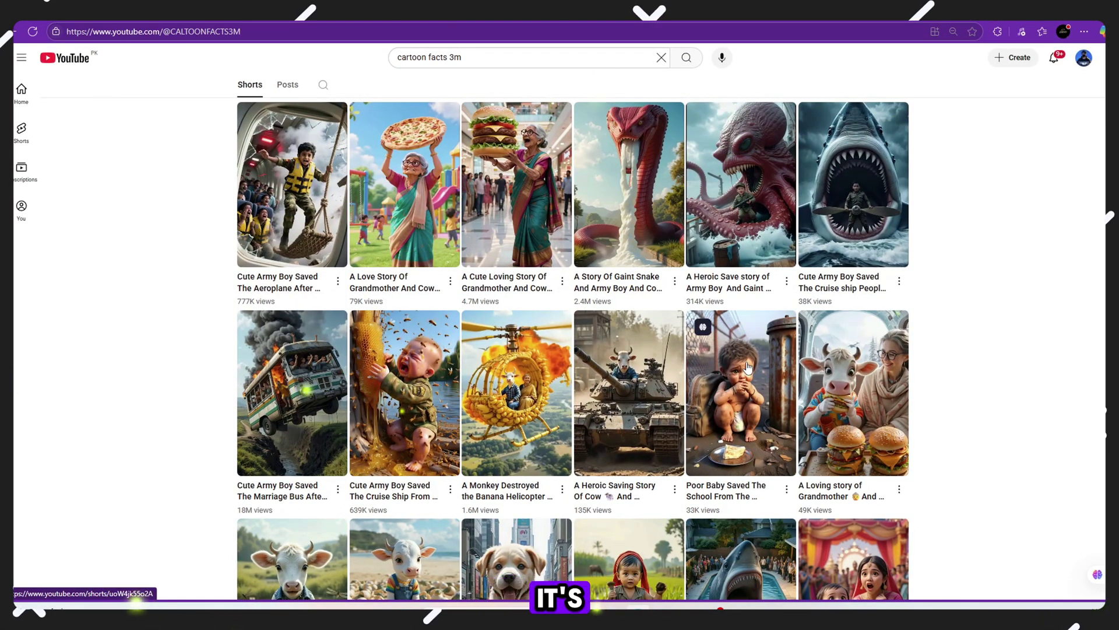
{"action": "scroll", "coordinate": [743, 358], "scroll_direction": "down", "scroll_amount": 5}
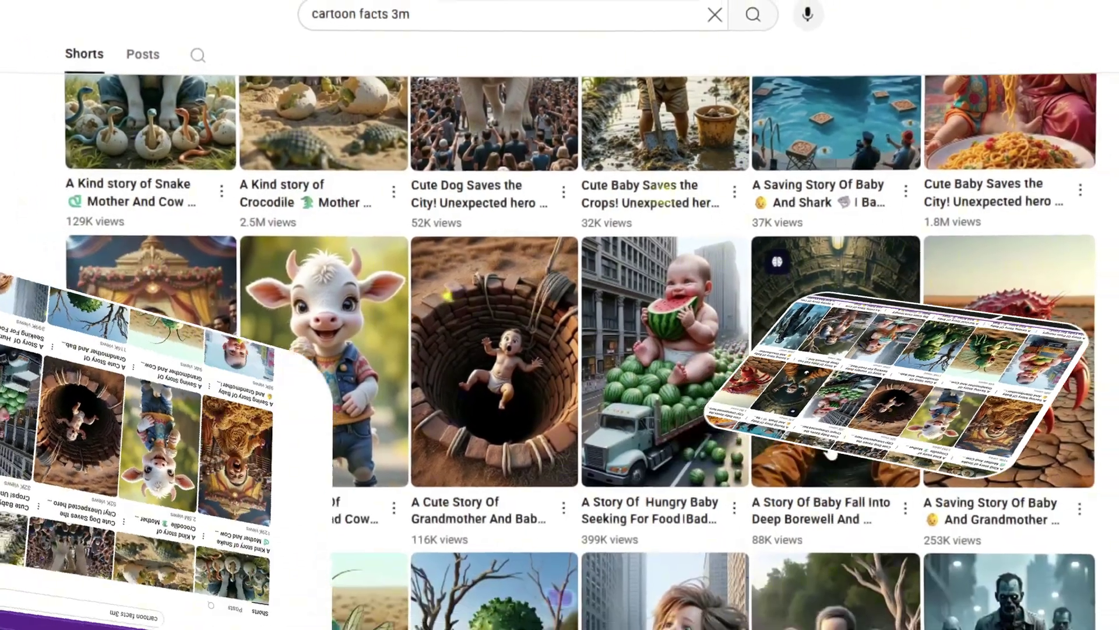
{"action": "scroll", "coordinate": [738, 343], "scroll_direction": "down", "scroll_amount": 5}
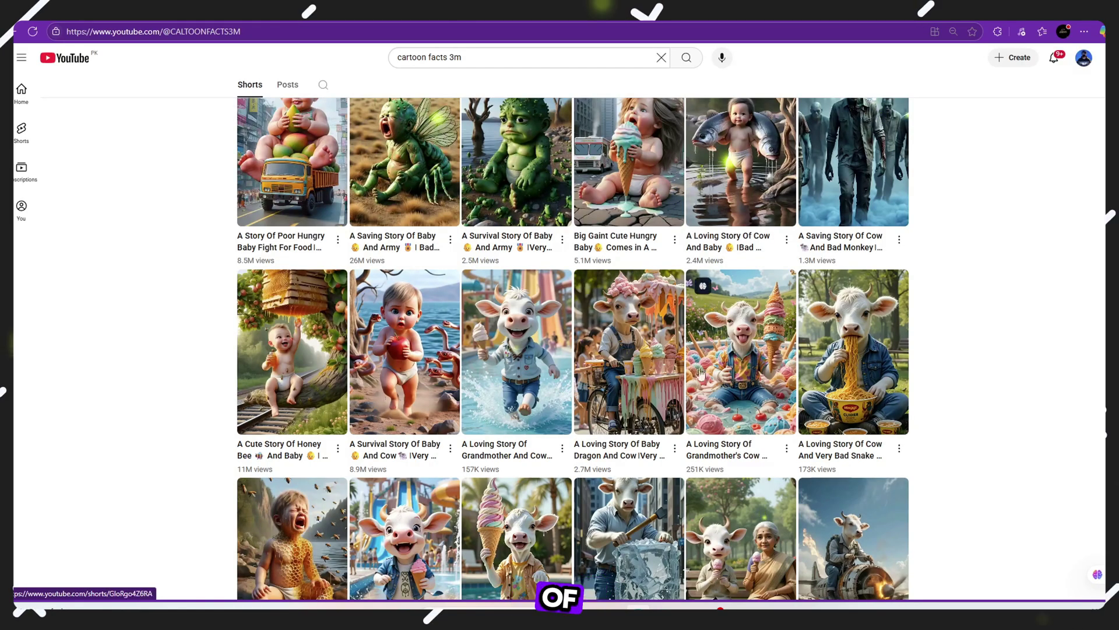
{"action": "scroll", "coordinate": [701, 374], "scroll_direction": "down", "scroll_amount": 4}
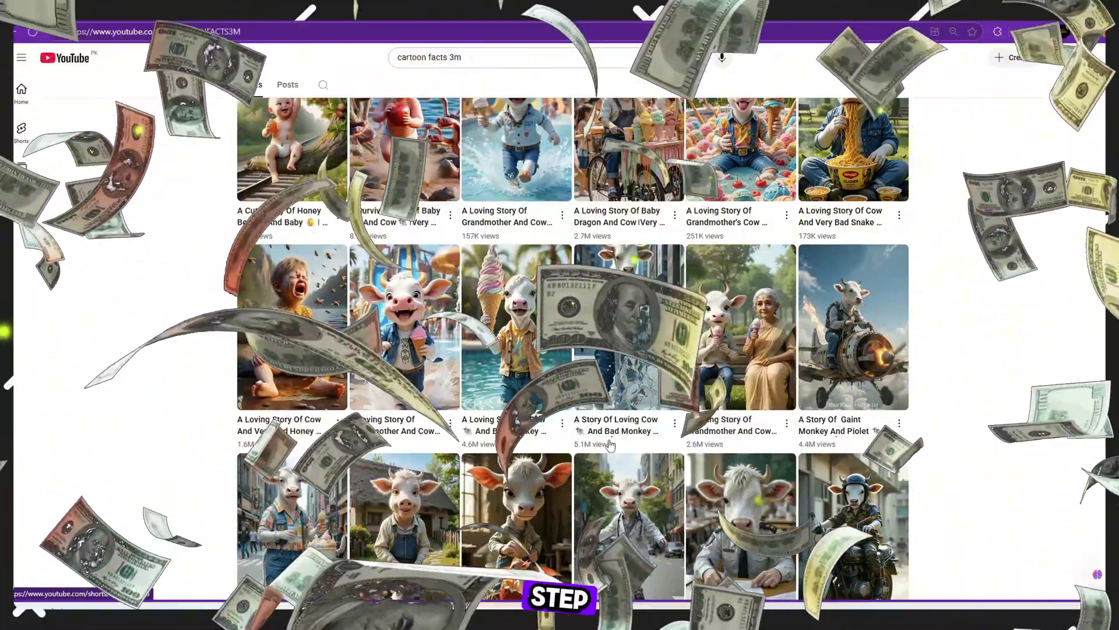
{"action": "scroll", "coordinate": [688, 454], "scroll_direction": "down", "scroll_amount": 3}
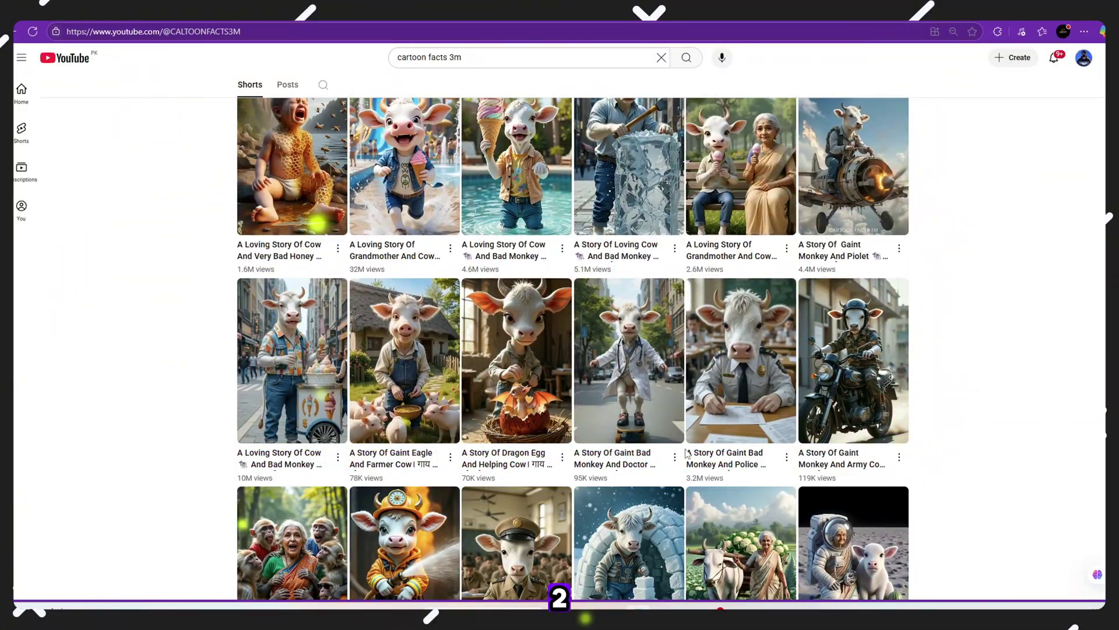
{"action": "scroll", "coordinate": [687, 453], "scroll_direction": "down", "scroll_amount": 1}
{"action": "scroll", "coordinate": [684, 448], "scroll_direction": "down", "scroll_amount": 2}
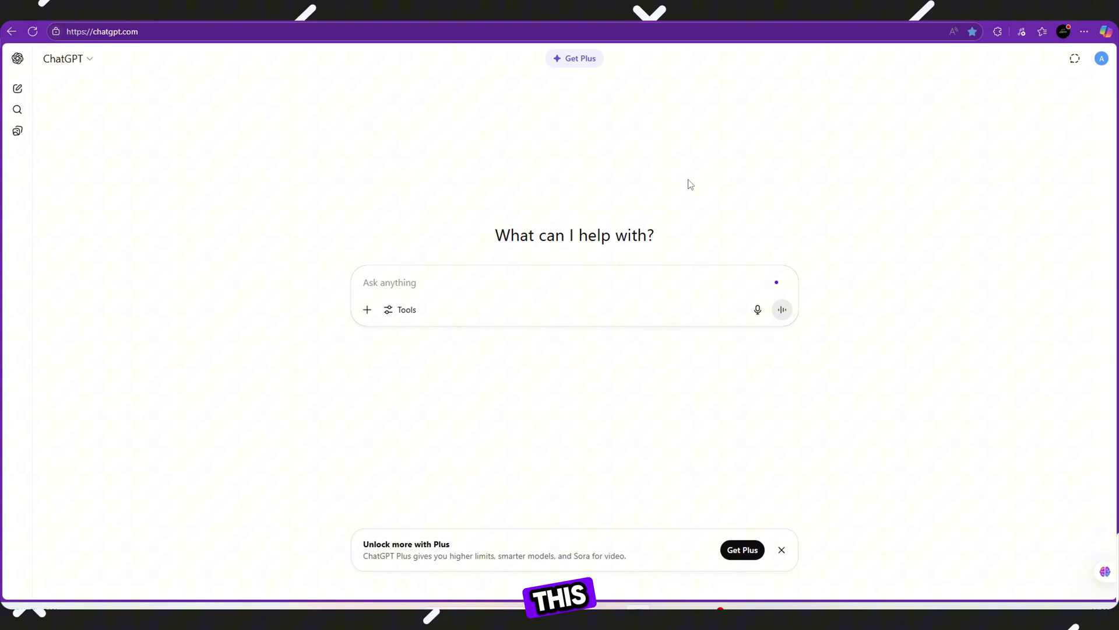
- Dismiss the Plus offer, snip the top two Shorts rows, and attach the screenshot in ChatGPT
{"action": "left_click", "coordinate": [783, 553]}
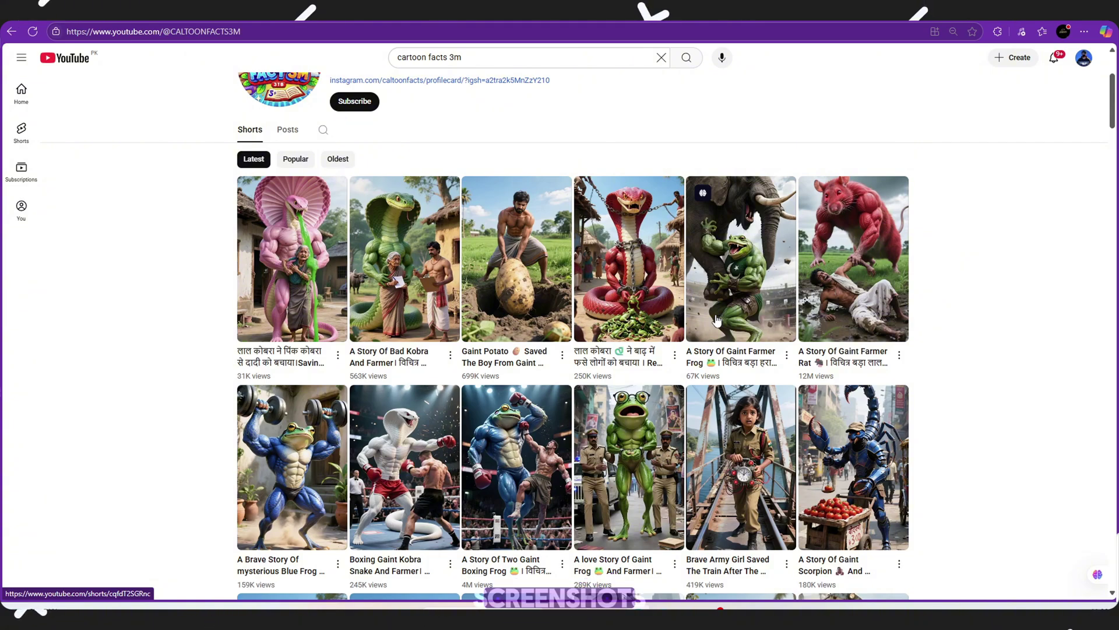
{"action": "key", "text": "super+shift+s"}
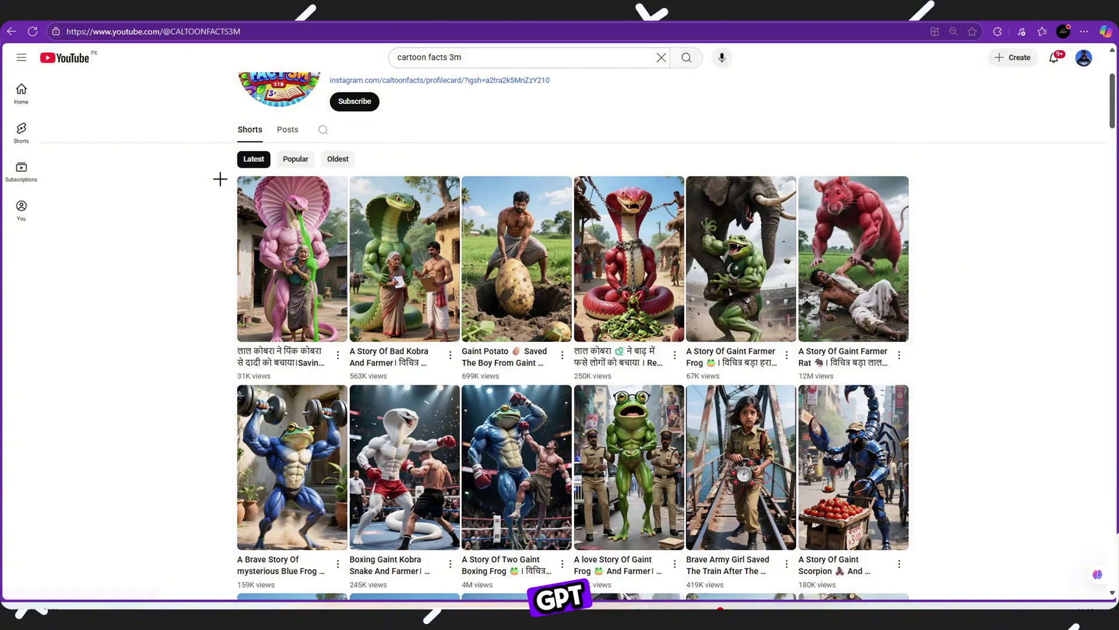
{"action": "left_click_drag", "start_coordinate": [225, 175], "coordinate": [918, 554]}
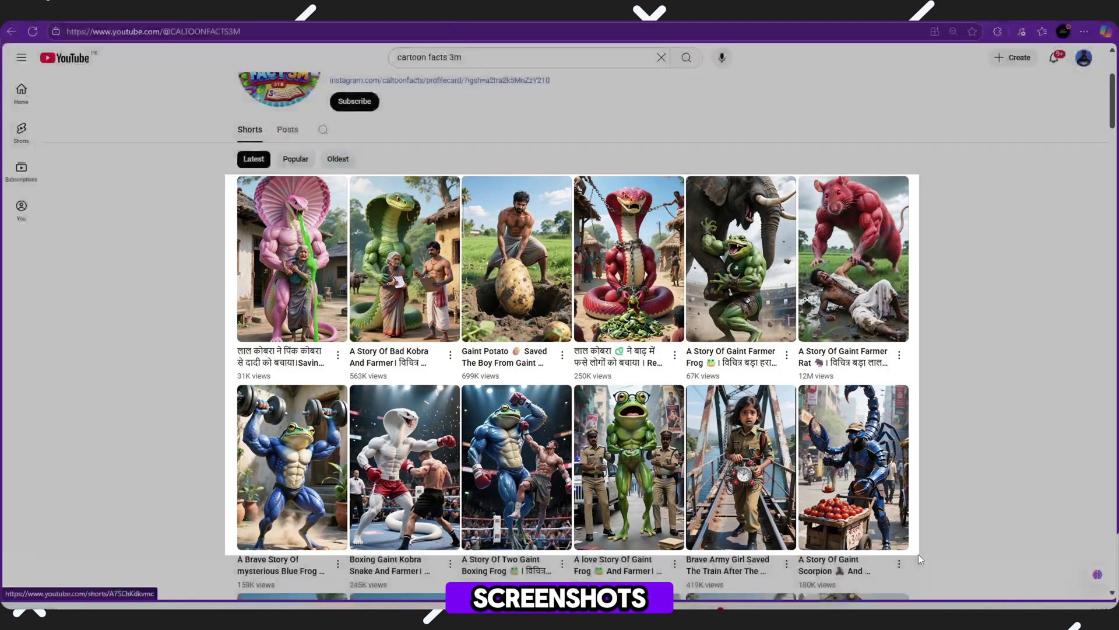
{"action": "scroll", "coordinate": [856, 385], "scroll_direction": "down", "scroll_amount": 1}
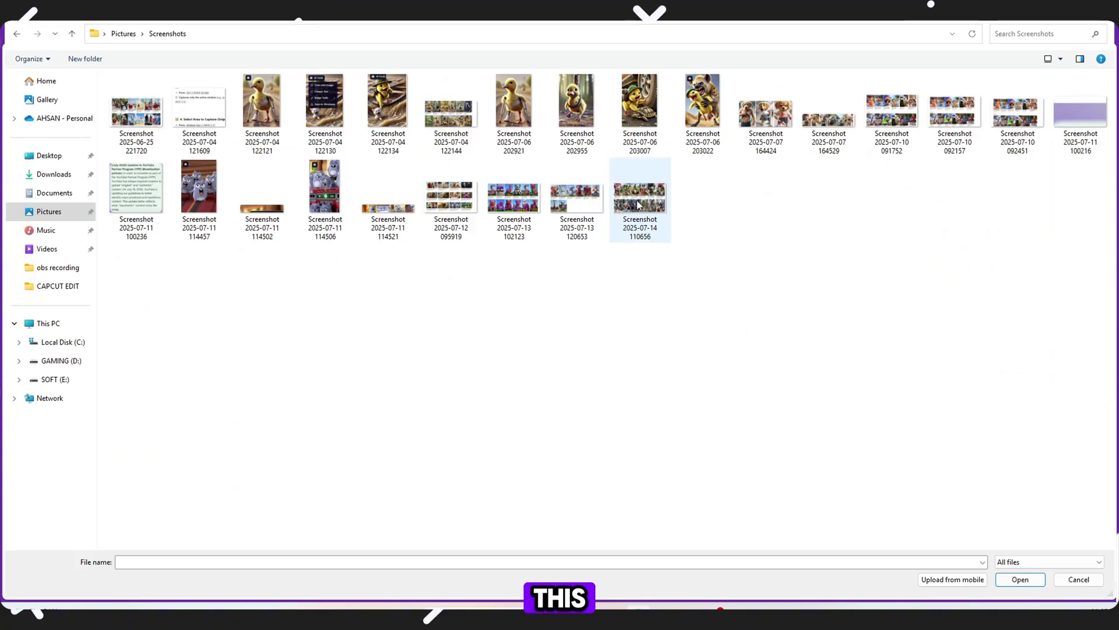
{"action": "double_click", "coordinate": [636, 200]}
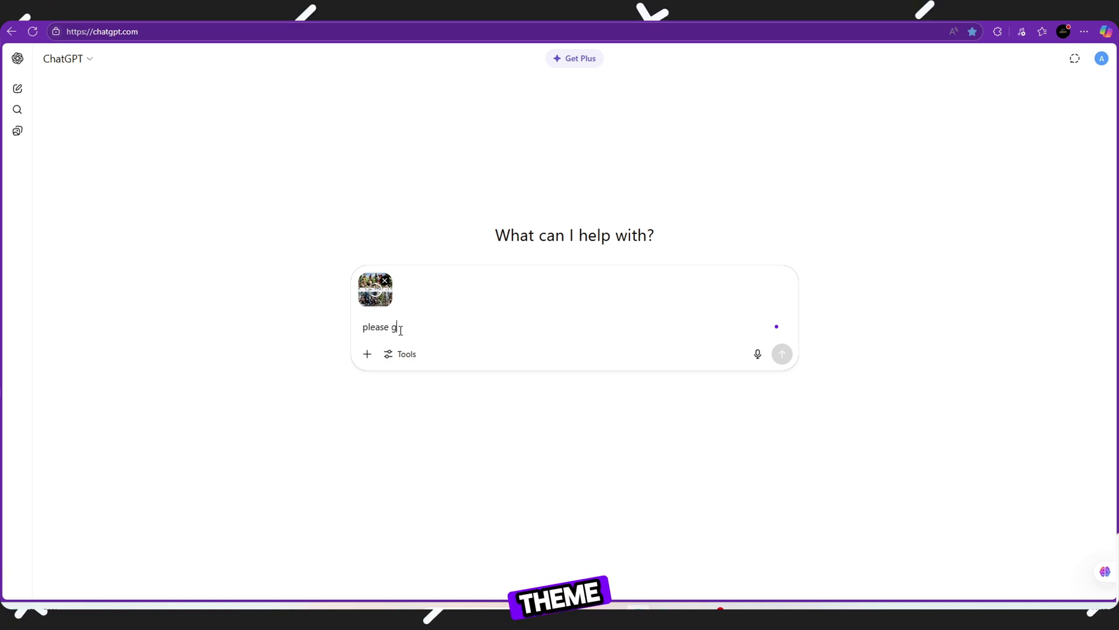
- Ask ChatGPT for full-HD image prompts matching the screenshot and scroll through the reply
{"action": "type", "text": "same image prompts show in screeshot full hd"}
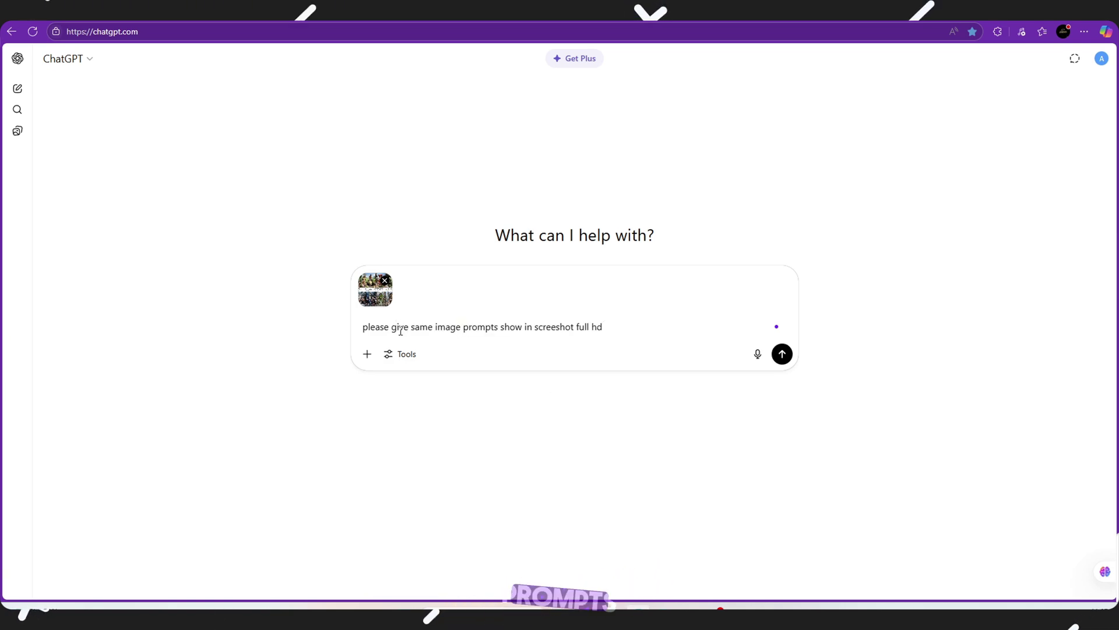
{"action": "type", "text": " per"}
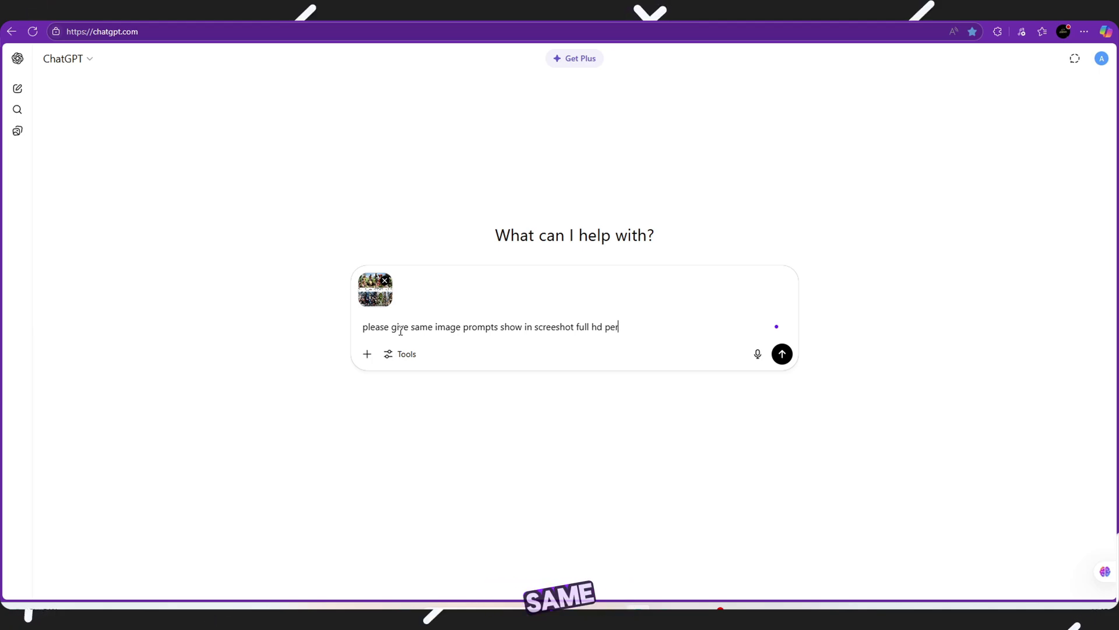
{"action": "type", "text": "cte and same"}
{"action": "key", "text": "Return"}
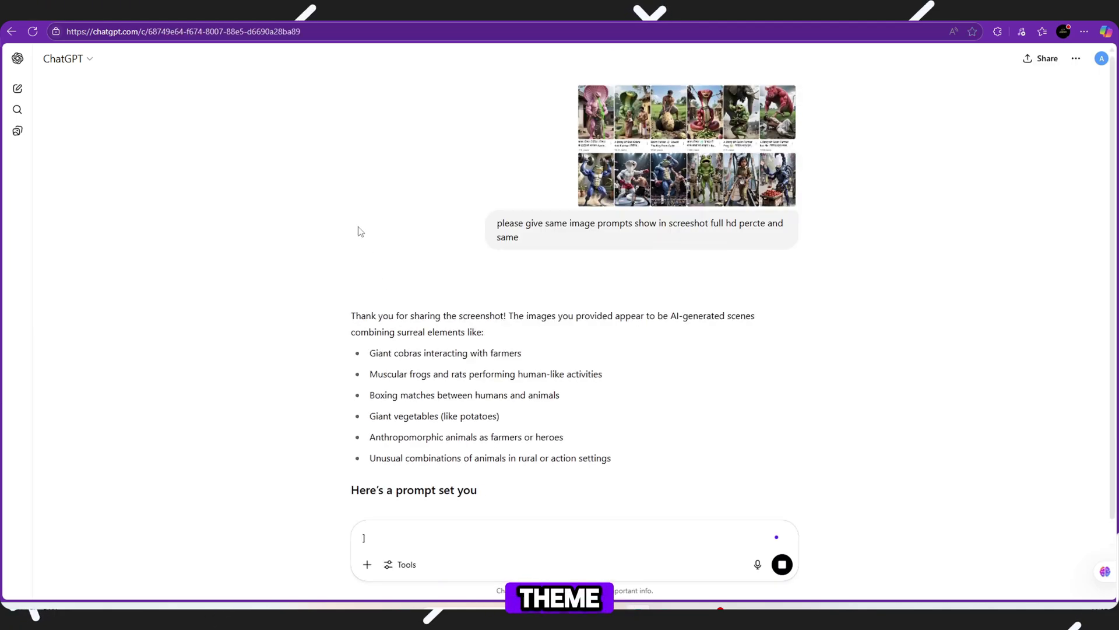
{"action": "scroll", "coordinate": [529, 316], "scroll_direction": "down", "scroll_amount": 1}
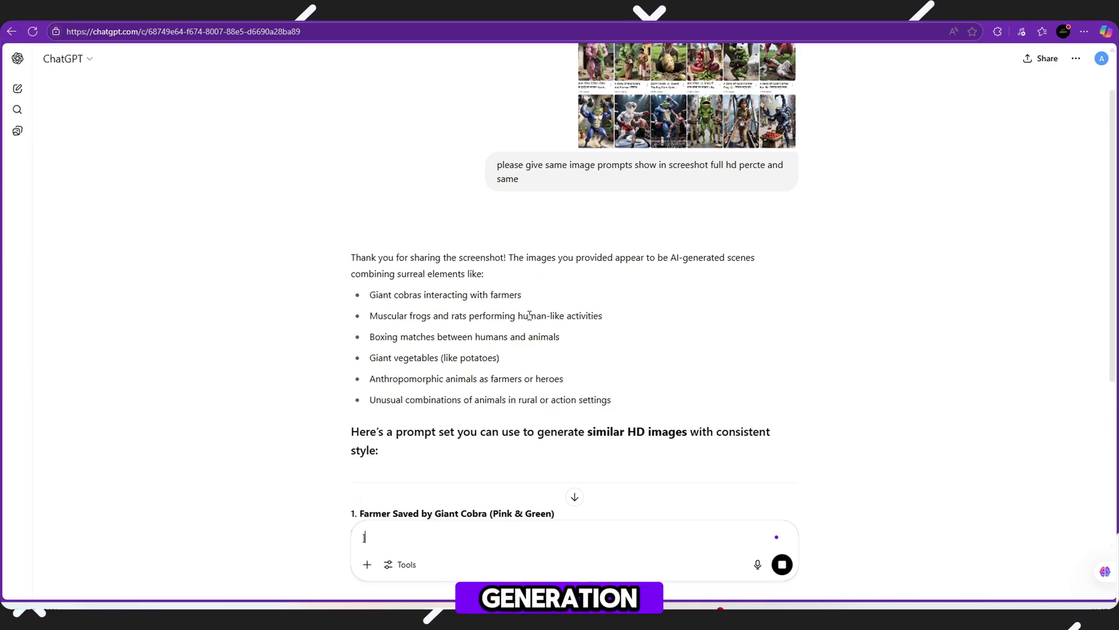
{"action": "scroll", "coordinate": [590, 422], "scroll_direction": "down", "scroll_amount": 3}
{"action": "scroll", "coordinate": [593, 424], "scroll_direction": "down", "scroll_amount": 2}
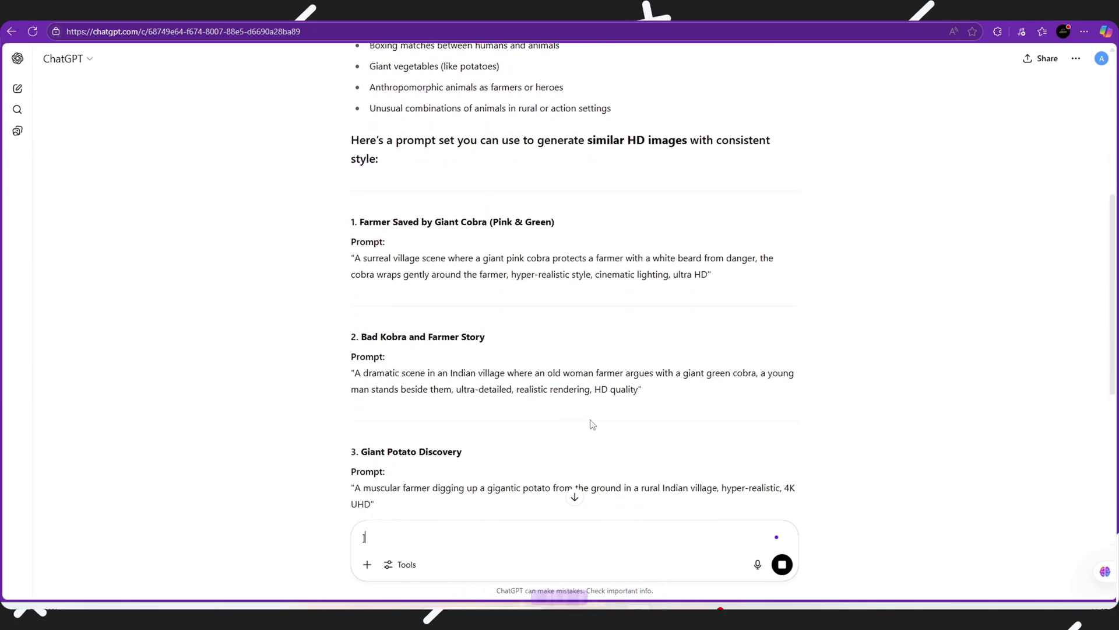
{"action": "scroll", "coordinate": [592, 424], "scroll_direction": "down", "scroll_amount": 1}
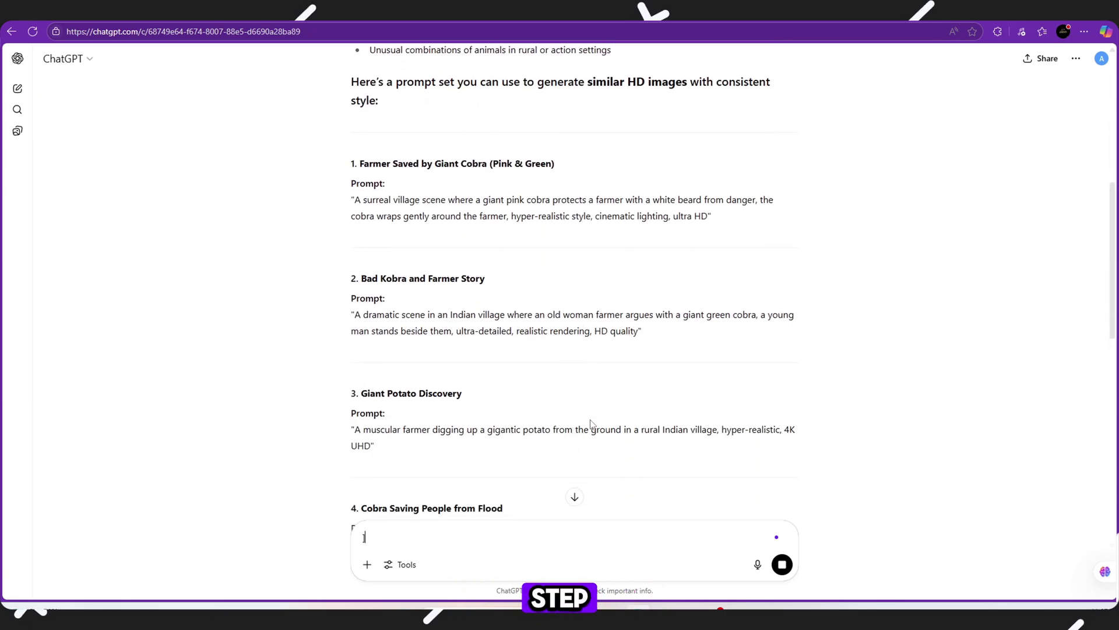
{"action": "scroll", "coordinate": [590, 422], "scroll_direction": "down", "scroll_amount": 2}
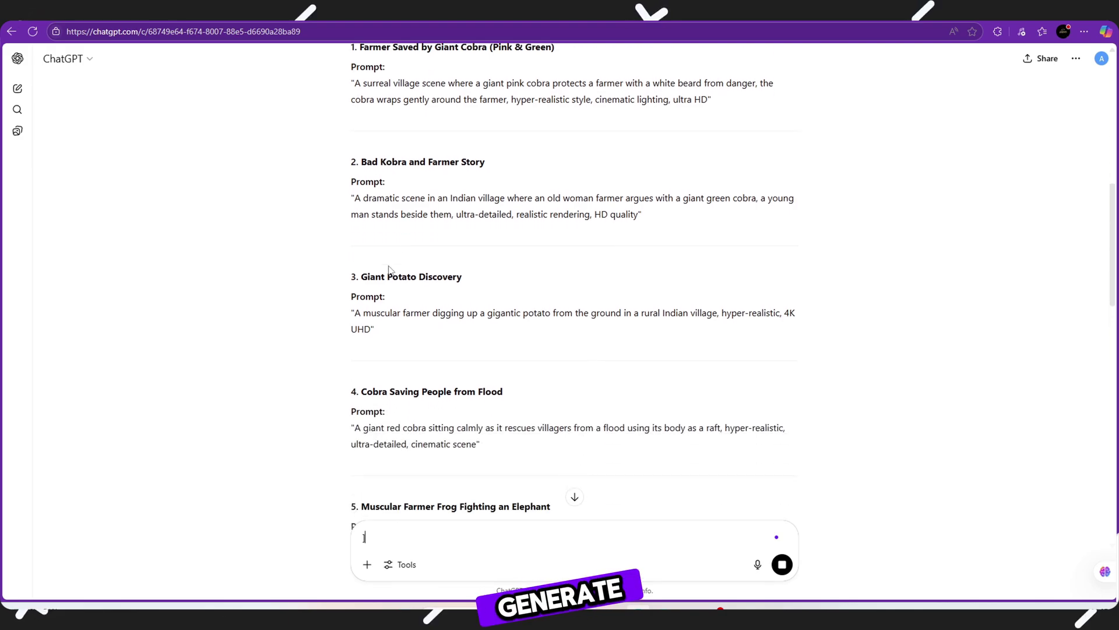
{"action": "scroll", "coordinate": [641, 333], "scroll_direction": "down", "scroll_amount": 6}
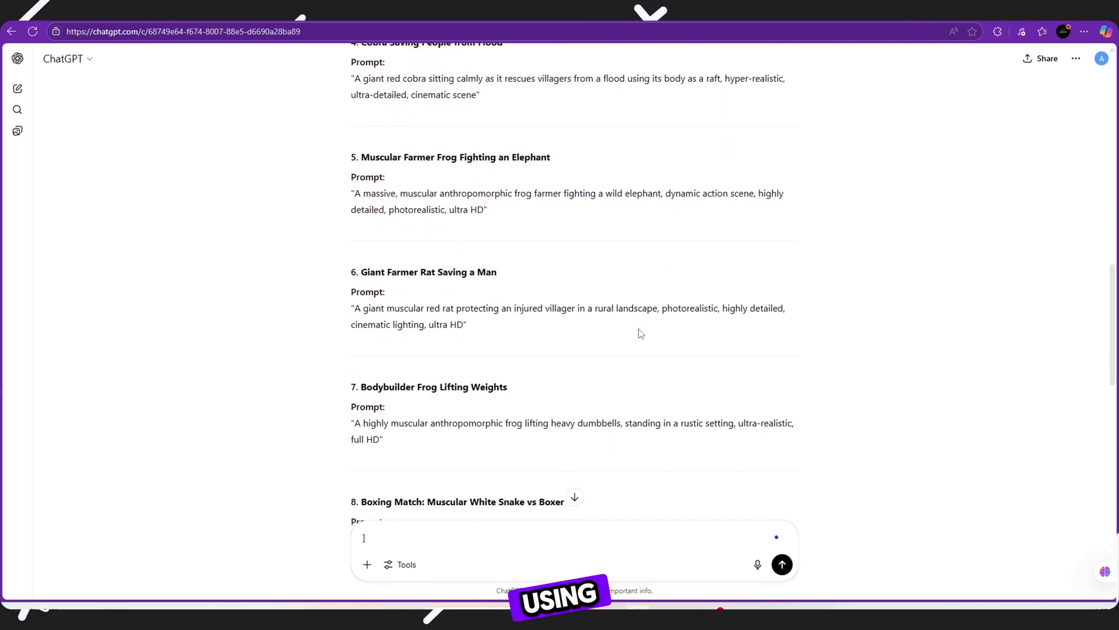
{"action": "scroll", "coordinate": [641, 334], "scroll_direction": "down", "scroll_amount": 1}
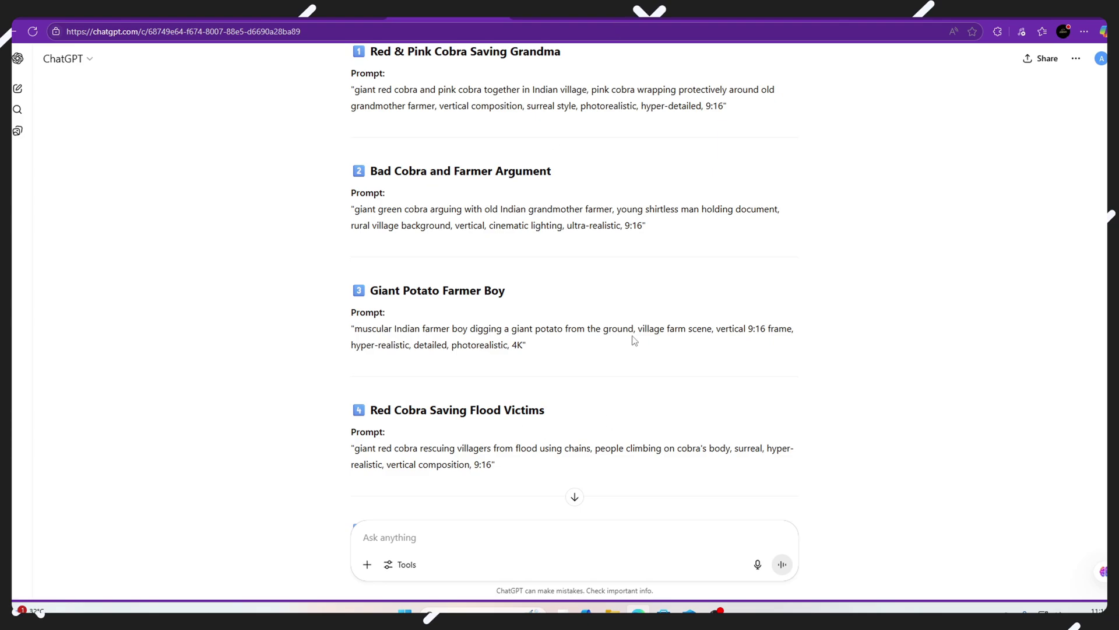
{"action": "scroll", "coordinate": [624, 330], "scroll_direction": "up", "scroll_amount": 1}
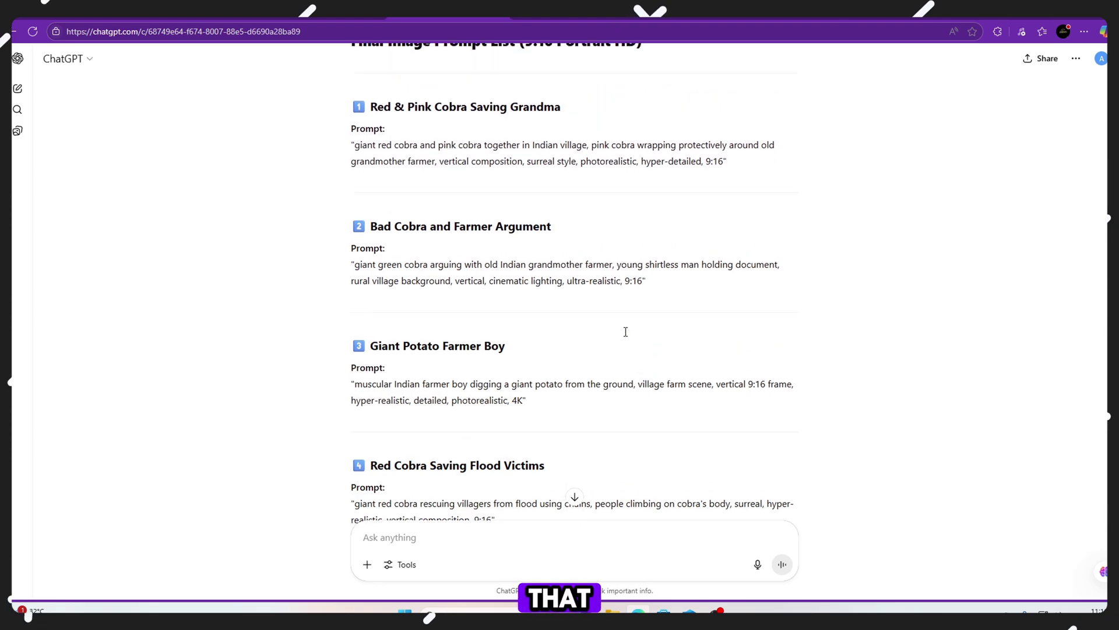
{"action": "scroll", "coordinate": [373, 175], "scroll_direction": "down", "scroll_amount": 1}
- Copy the Bad Cobra and Farmer Argument prompt and move over to PicLumen
{"action": "left_click_drag", "start_coordinate": [371, 54], "coordinate": [734, 119]}
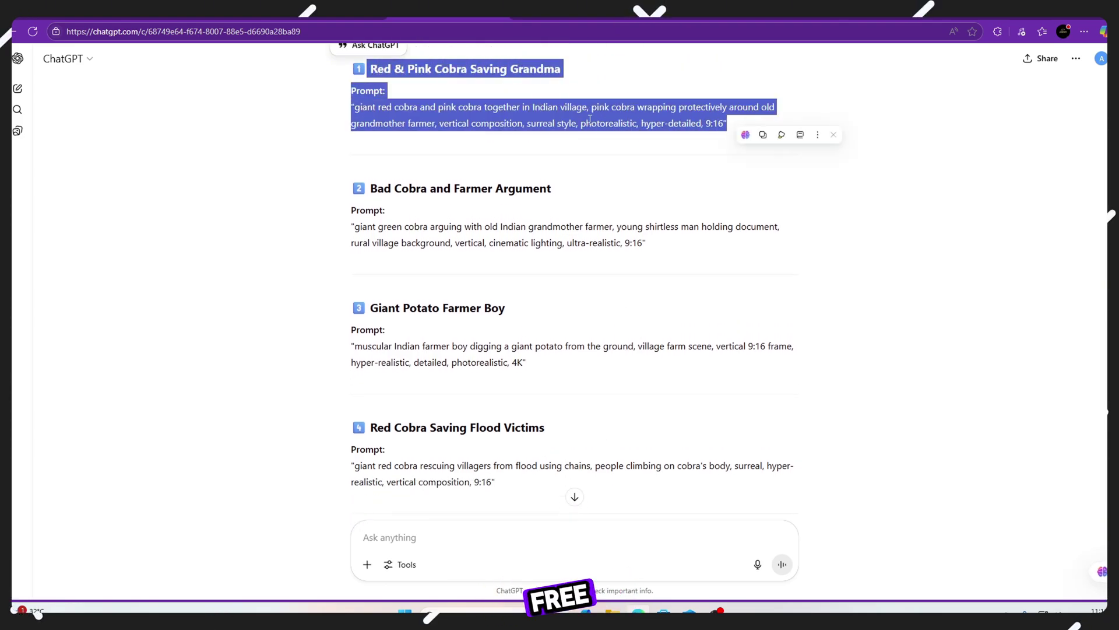
{"action": "left_click_drag", "start_coordinate": [375, 185], "coordinate": [646, 244]}
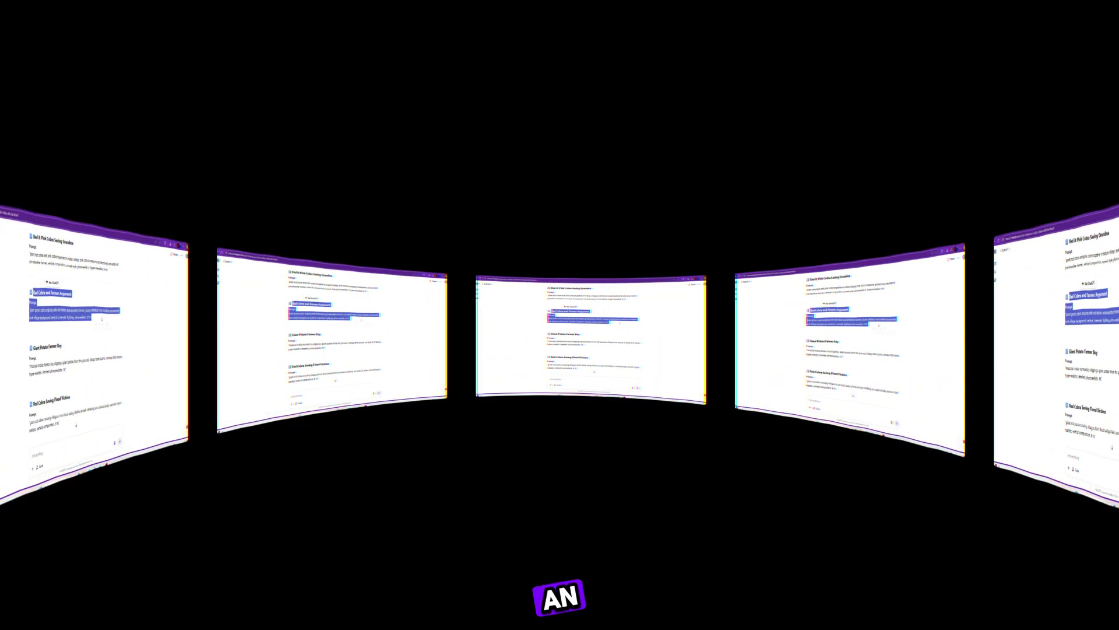
{"action": "right_click", "coordinate": [652, 249]}
{"action": "left_click", "coordinate": [693, 257]}
{"action": "key", "text": "ctrl+Tab"}
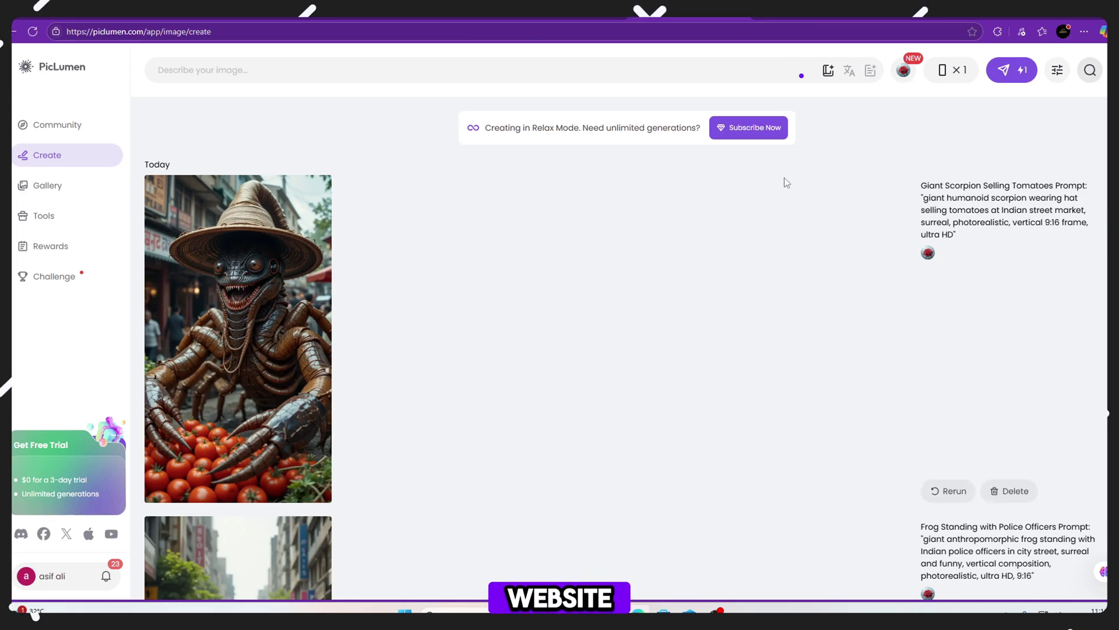
- Keep the 9:16 aspect ratio, paste the Bad Cobra prompt, and generate the image
{"action": "left_click", "coordinate": [943, 73]}
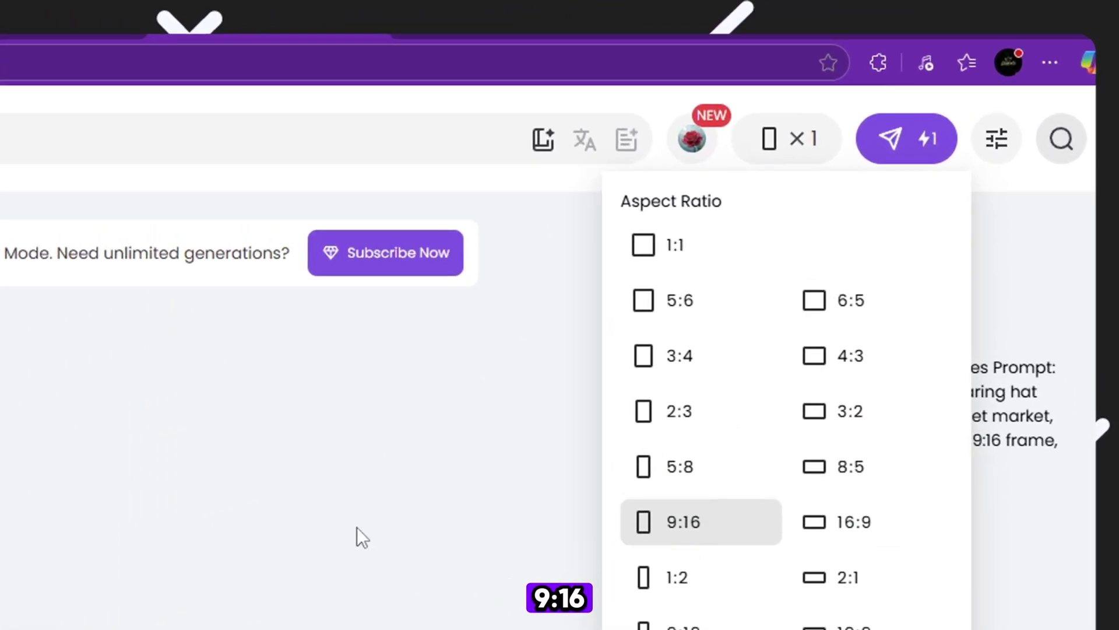
{"action": "left_click", "coordinate": [734, 268]}
{"action": "right_click", "coordinate": [402, 76]}
{"action": "left_click", "coordinate": [443, 187]}
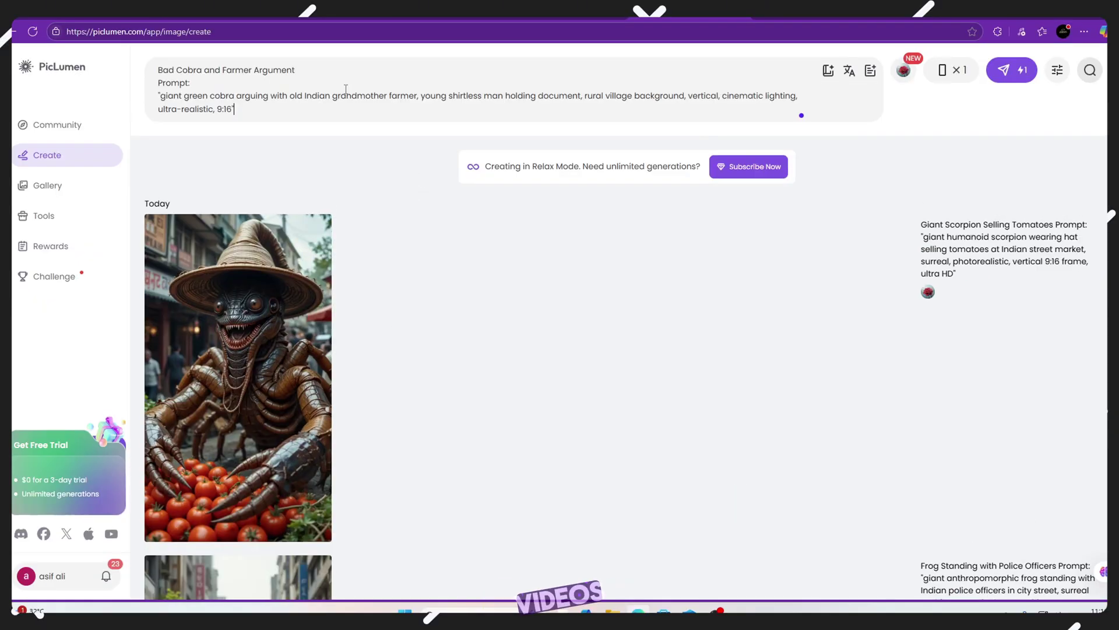
{"action": "left_click", "coordinate": [1009, 80]}
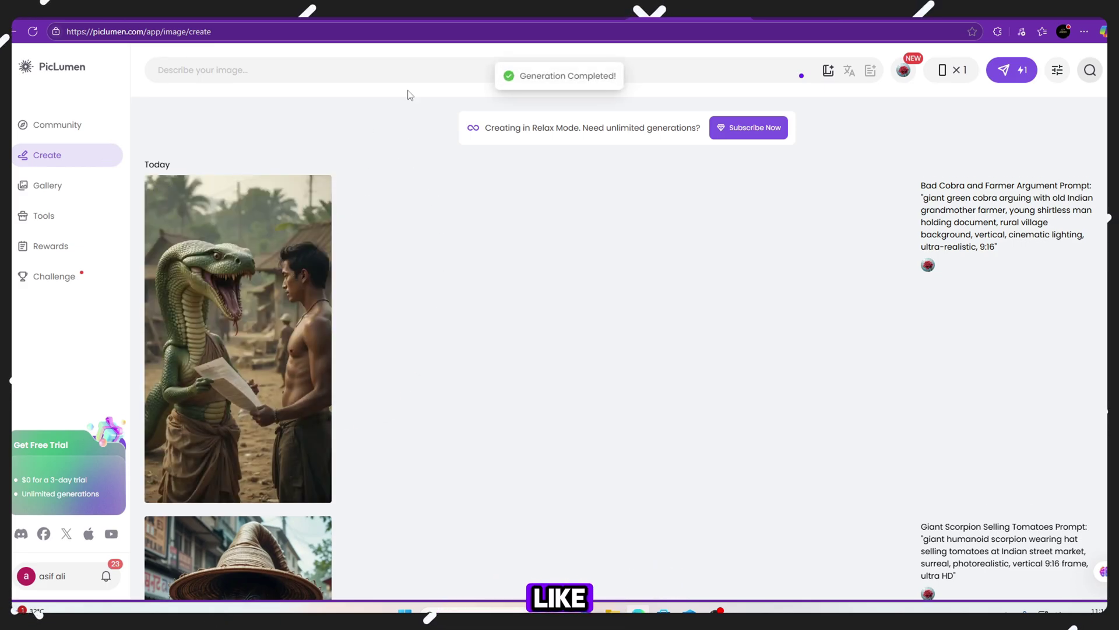
- Select the Red Cobra Saving Flood Victims prompt in ChatGPT for copying
{"action": "left_click", "coordinate": [433, 15]}
{"action": "scroll", "coordinate": [458, 331], "scroll_direction": "down", "scroll_amount": 2}
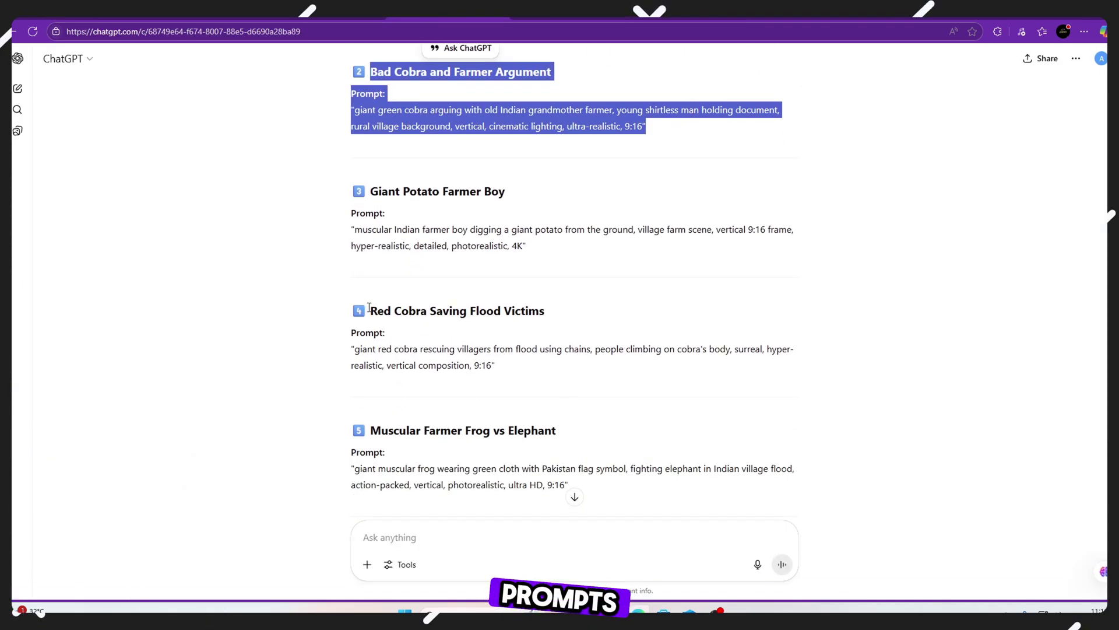
{"action": "left_click_drag", "start_coordinate": [369, 307], "coordinate": [684, 369]}
{"action": "right_click", "coordinate": [632, 356]}
- Copy the Red Cobra Saving Flood Victims prompt into PicLumen and generate it
{"action": "left_click", "coordinate": [671, 365]}
{"action": "left_click", "coordinate": [327, 16]}
{"action": "right_click", "coordinate": [415, 73]}
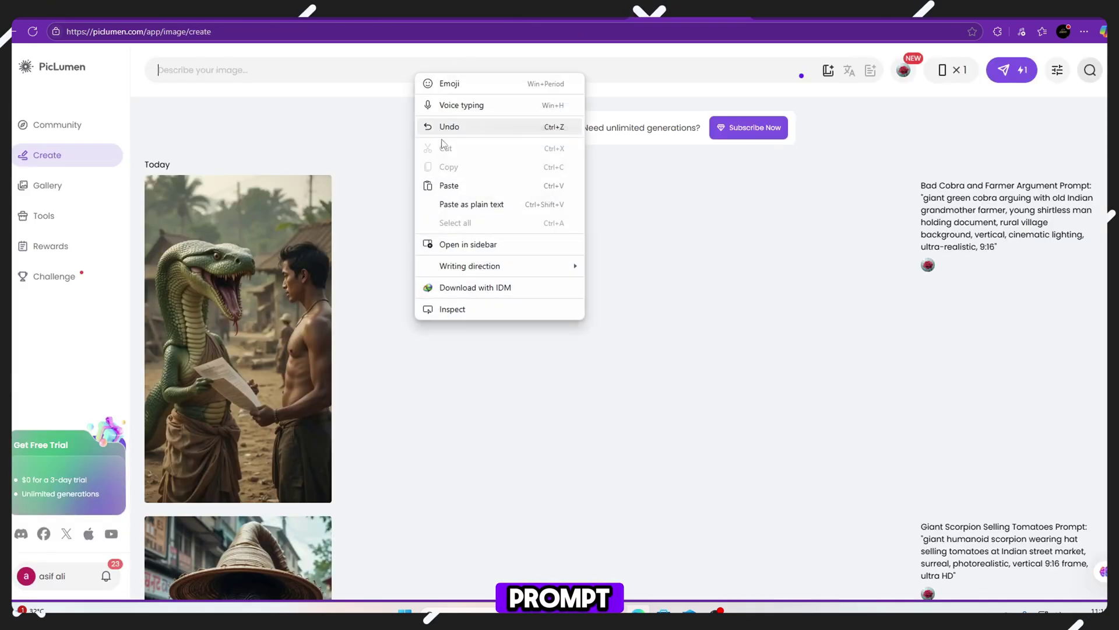
{"action": "left_click", "coordinate": [449, 186]}
{"action": "left_click", "coordinate": [1004, 70]}
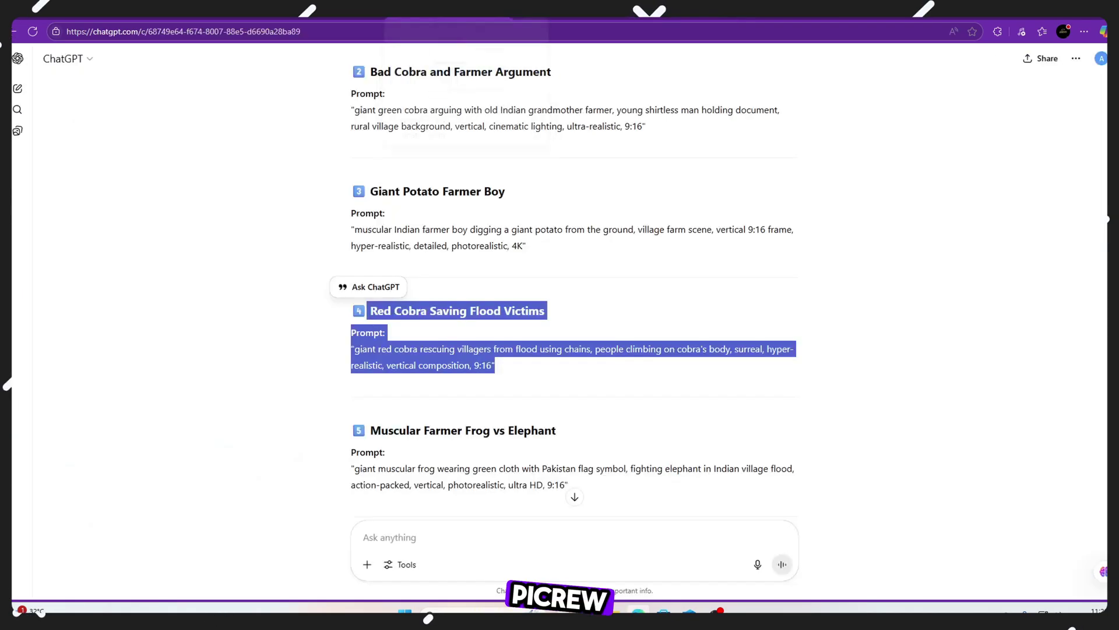
- Paste the Muscular Farmer Frog vs Elephant prompt and generate that image
{"action": "scroll", "coordinate": [476, 467], "scroll_direction": "down", "scroll_amount": 4}
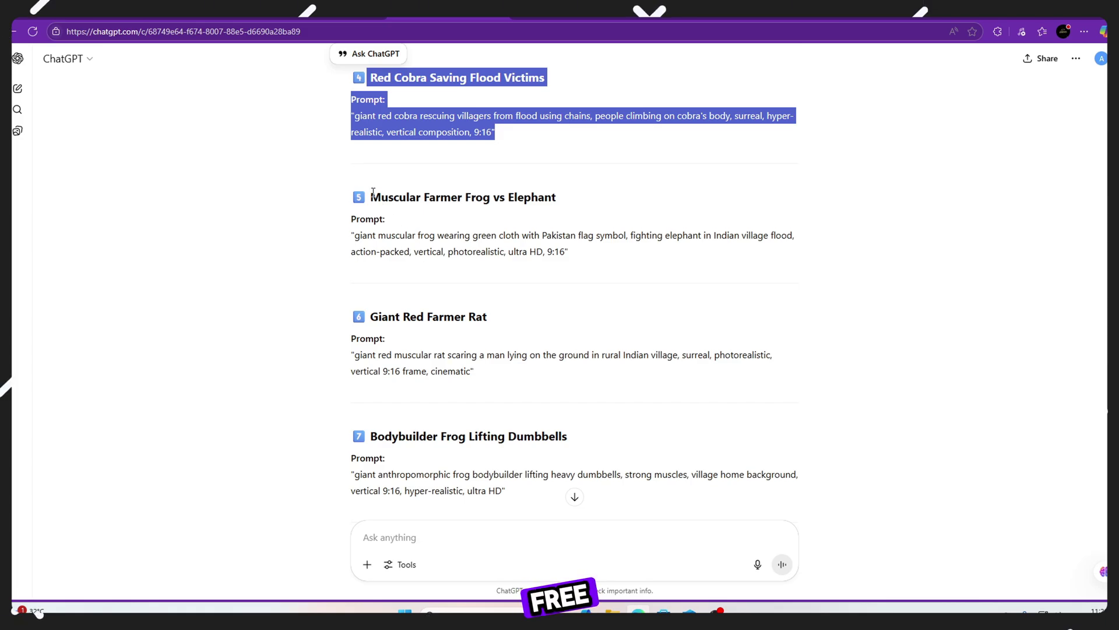
{"action": "left_click_drag", "start_coordinate": [373, 193], "coordinate": [569, 252]}
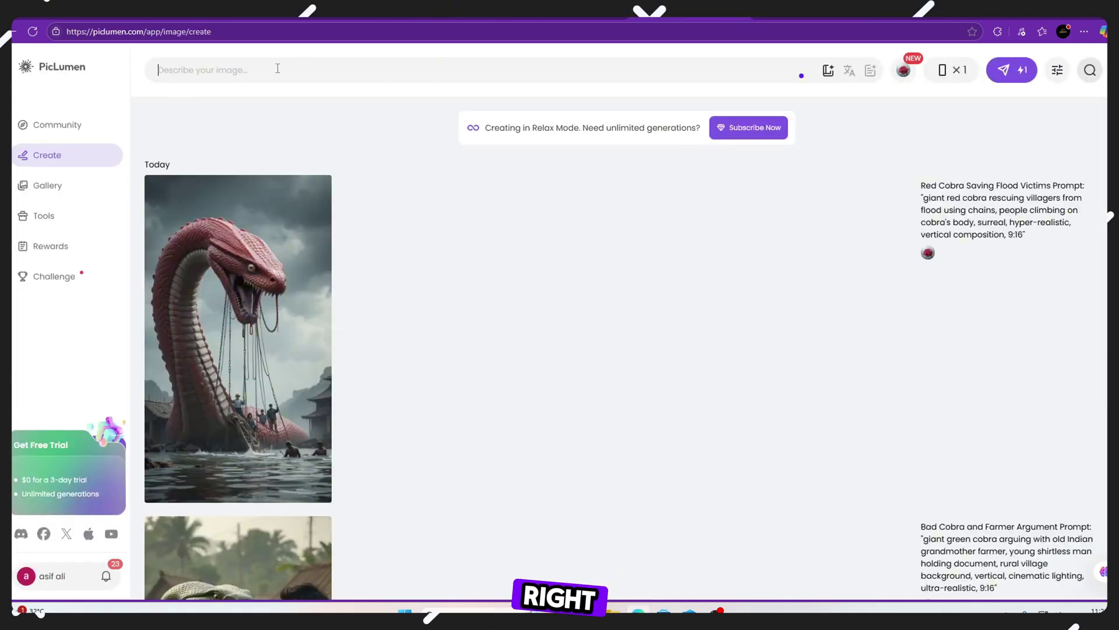
{"action": "key", "text": "ctrl+v"}
{"action": "key", "text": "Return"}
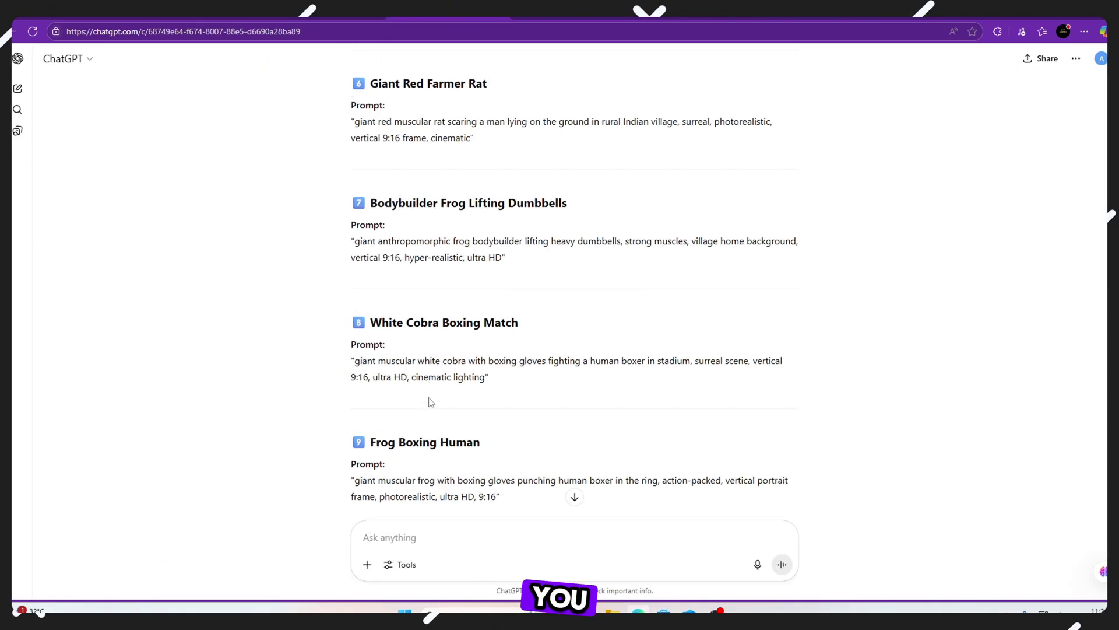
- Copy the White Cobra Boxing Match prompt into PicLumen and generate it
{"action": "left_click_drag", "start_coordinate": [371, 318], "coordinate": [523, 384]}
{"action": "right_click", "coordinate": [507, 364]}
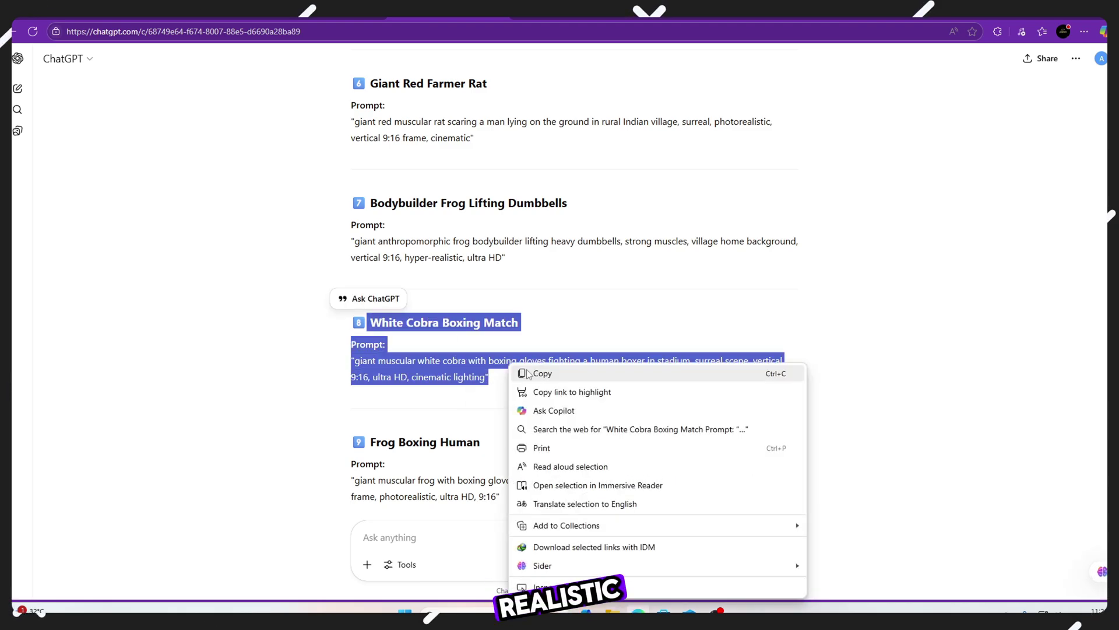
{"action": "left_click", "coordinate": [536, 372]}
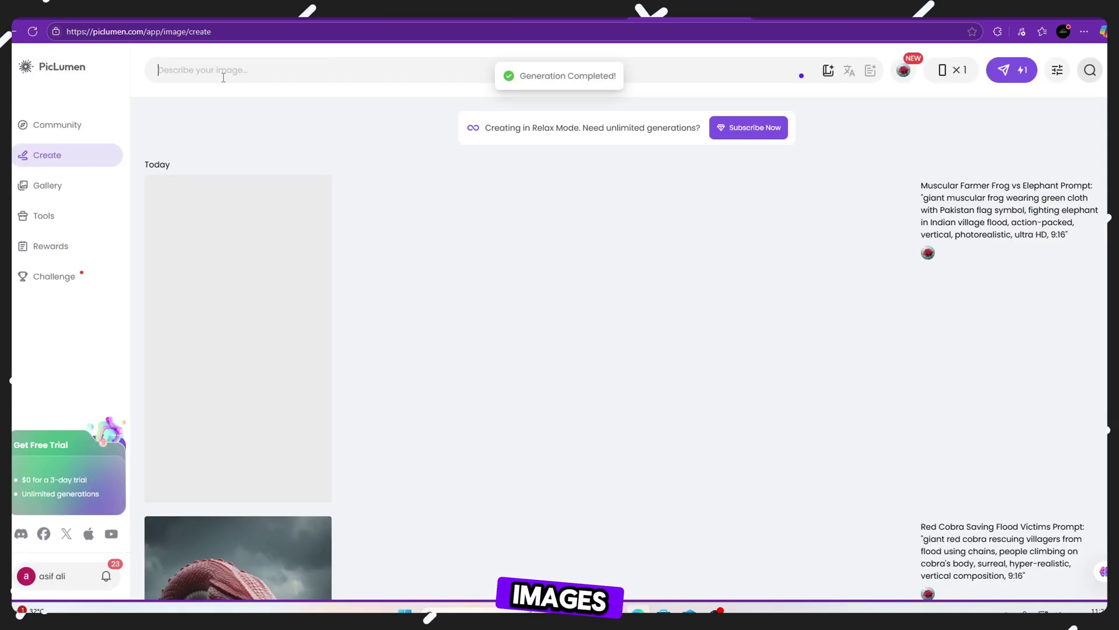
{"action": "key", "text": "ctrl+v"}
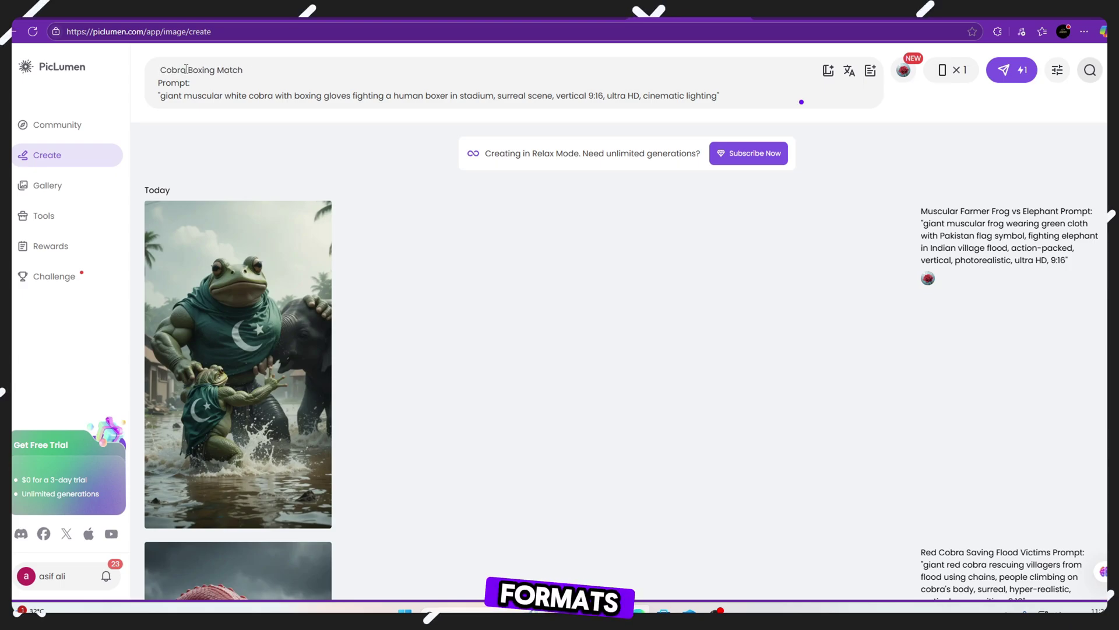
{"action": "left_click", "coordinate": [1004, 70]}
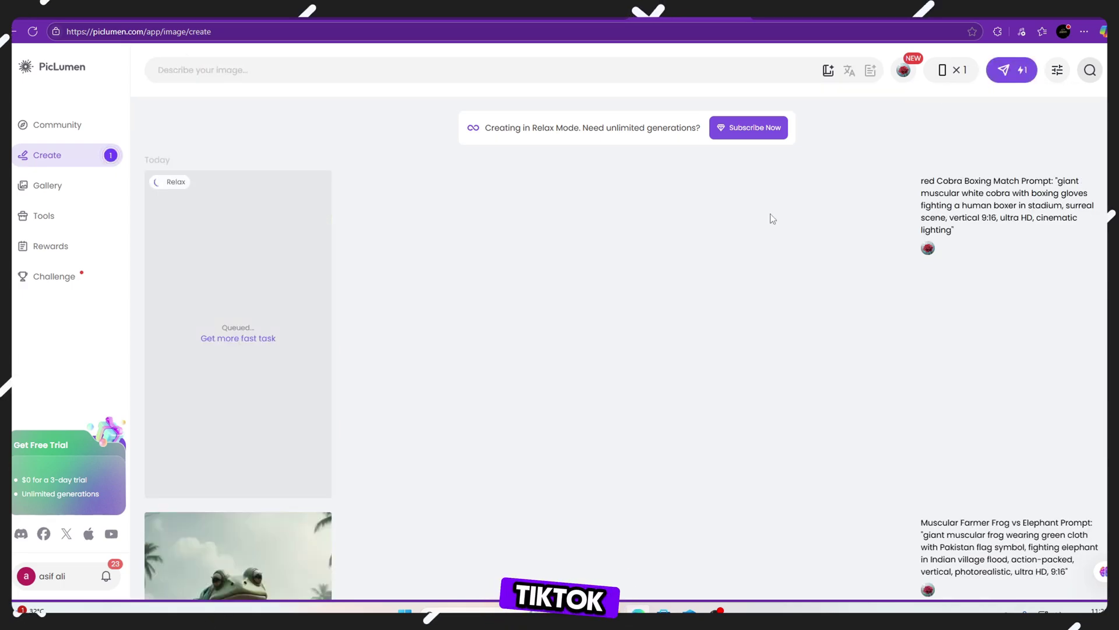
- Copy the Bodybuilder Frog Lifting Dumbbells prompt into PicLumen and generate it
{"action": "scroll", "coordinate": [741, 218], "scroll_direction": "down", "scroll_amount": 3}
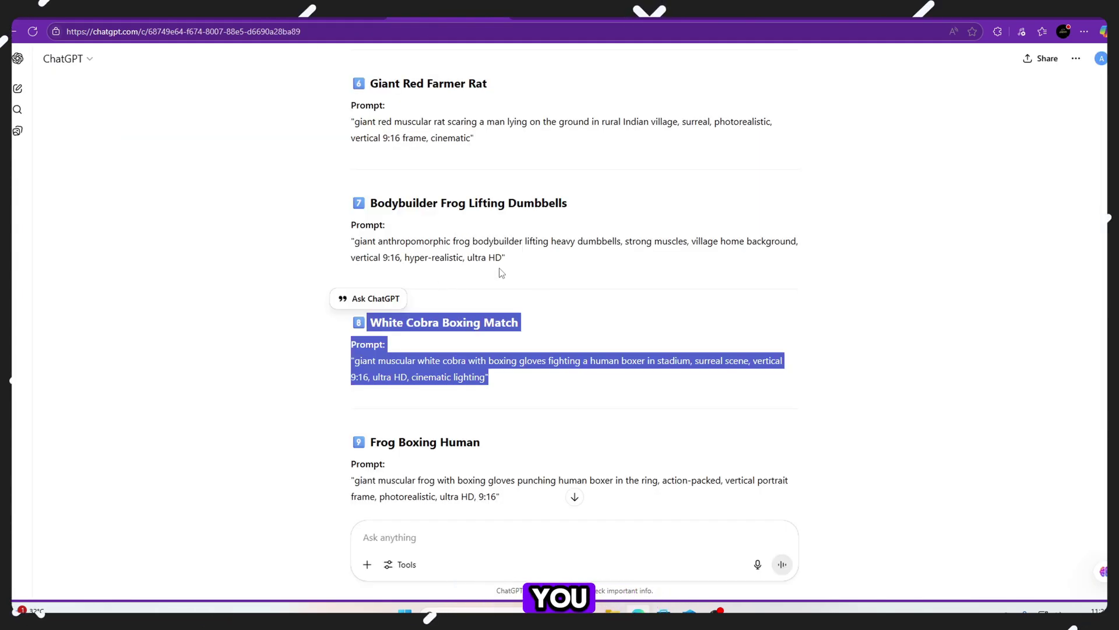
{"action": "left_click_drag", "start_coordinate": [372, 201], "coordinate": [505, 257]}
{"action": "right_click", "coordinate": [541, 249]}
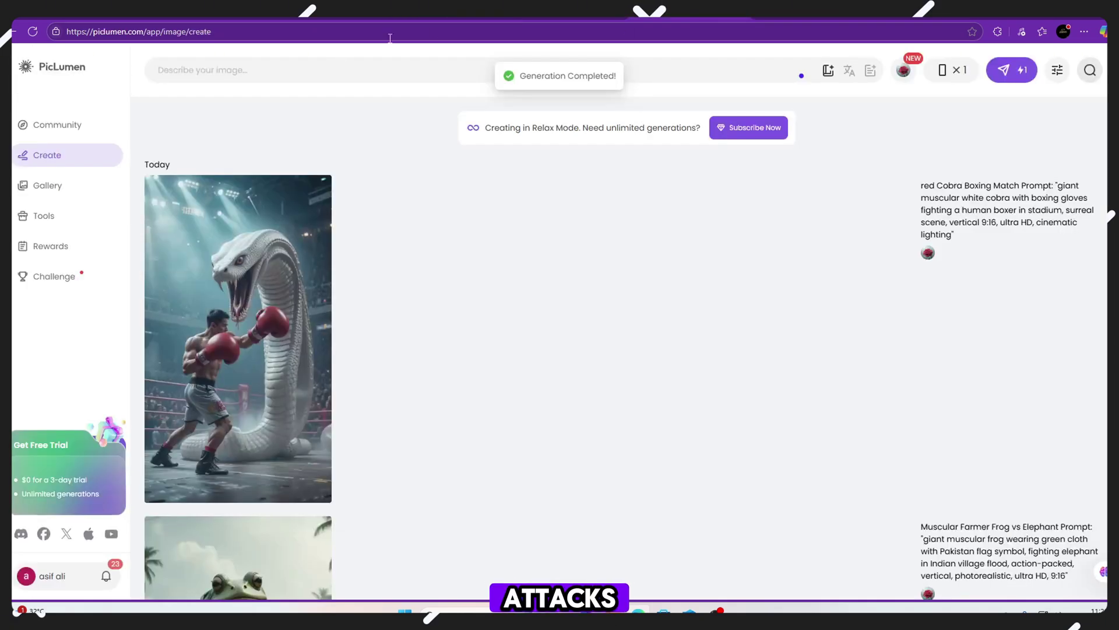
{"action": "right_click", "coordinate": [320, 73]}
{"action": "left_click", "coordinate": [353, 182]}
{"action": "left_click", "coordinate": [1011, 70]}
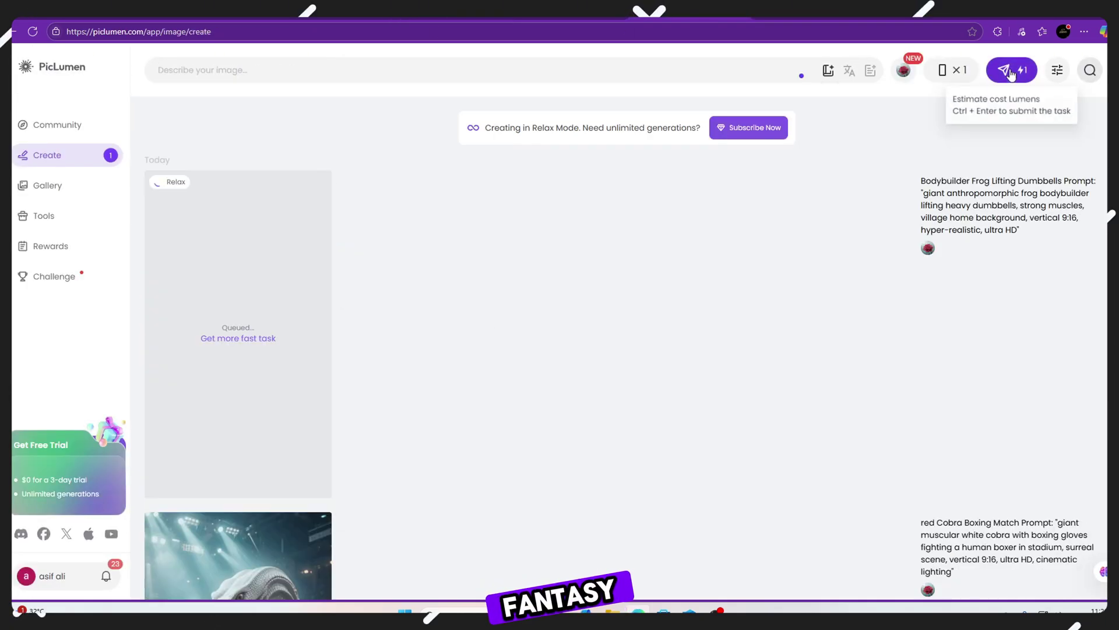
- After the NSFW-blurred result, paste the bodybuilder frog prompt again and regenerate
{"action": "scroll", "coordinate": [709, 370], "scroll_direction": "down", "scroll_amount": 5}
{"action": "scroll", "coordinate": [709, 370], "scroll_direction": "up", "scroll_amount": 5}
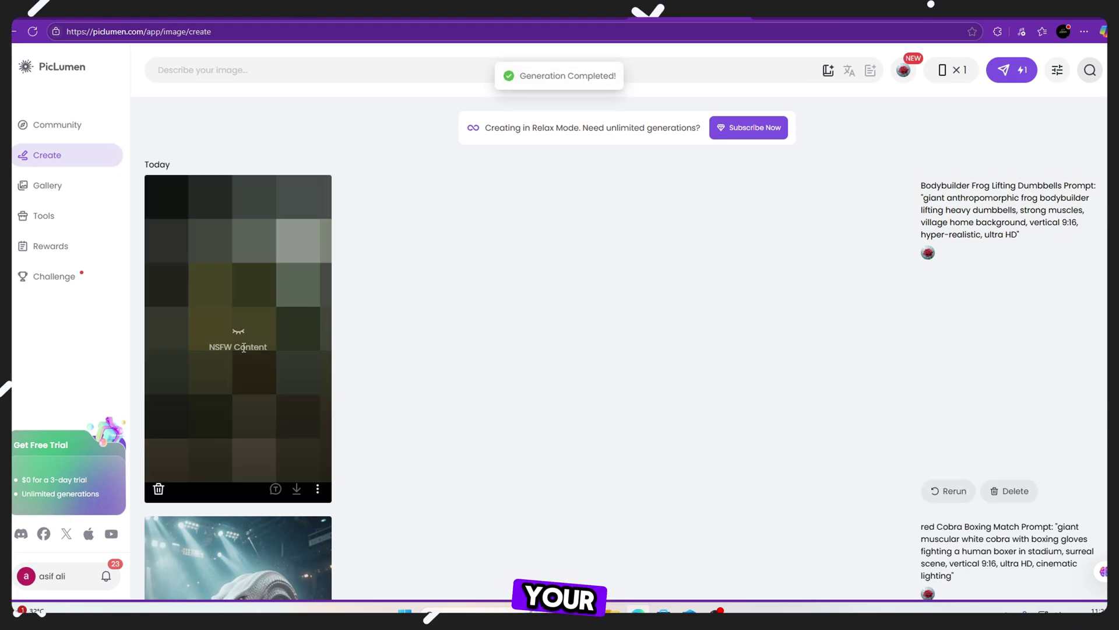
{"action": "right_click", "coordinate": [268, 65]}
{"action": "left_click", "coordinate": [315, 182]}
{"action": "left_click", "coordinate": [1011, 70]}
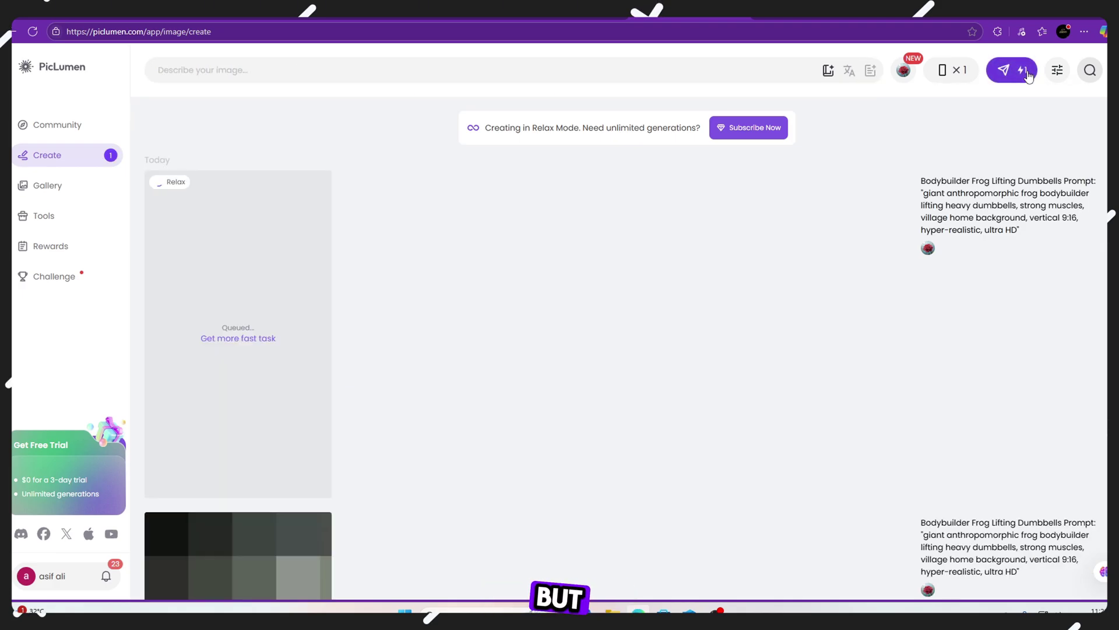
- Copy the Girl with Clock on Railway Track prompt from ChatGPT
{"action": "scroll", "coordinate": [451, 430], "scroll_direction": "down", "scroll_amount": 5}
{"action": "scroll", "coordinate": [385, 465], "scroll_direction": "down", "scroll_amount": 15}
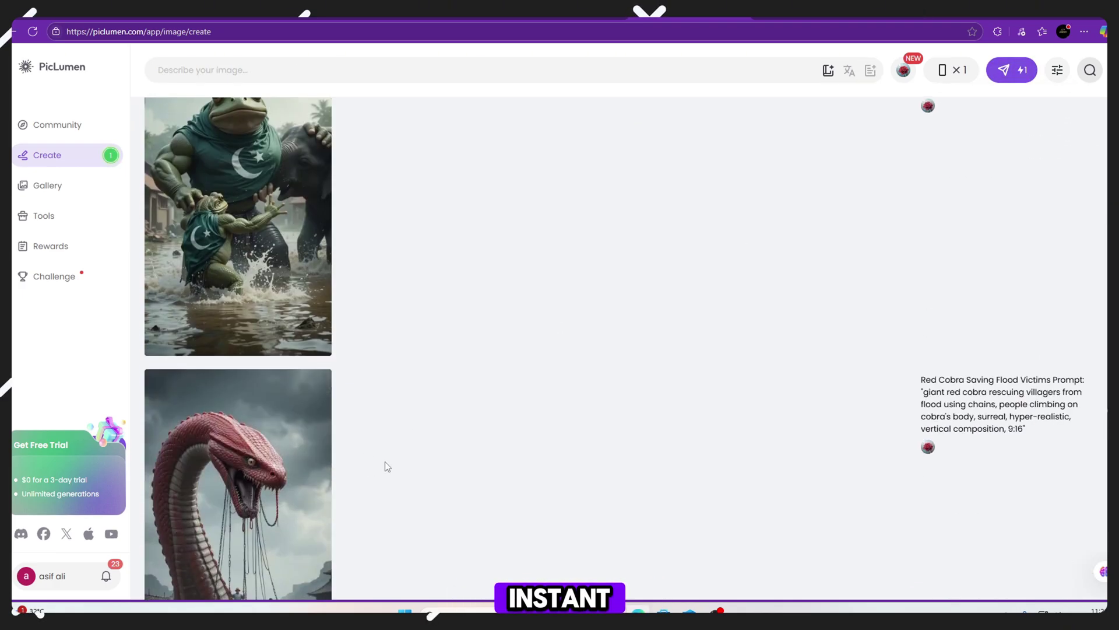
{"action": "scroll", "coordinate": [385, 461], "scroll_direction": "down", "scroll_amount": 20}
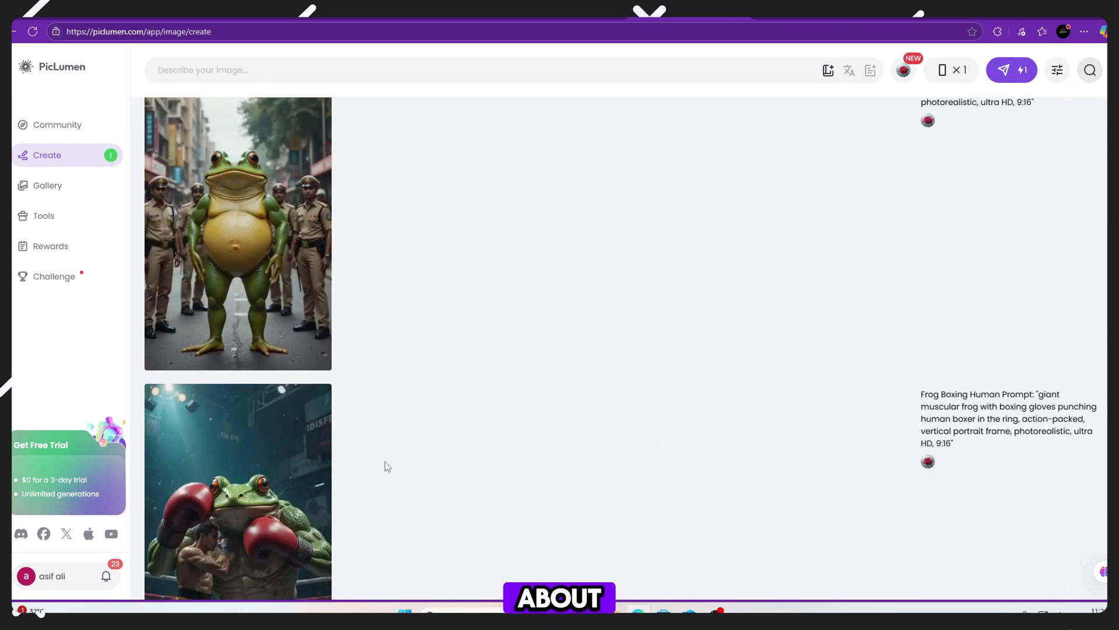
{"action": "scroll", "coordinate": [385, 460], "scroll_direction": "up", "scroll_amount": 20}
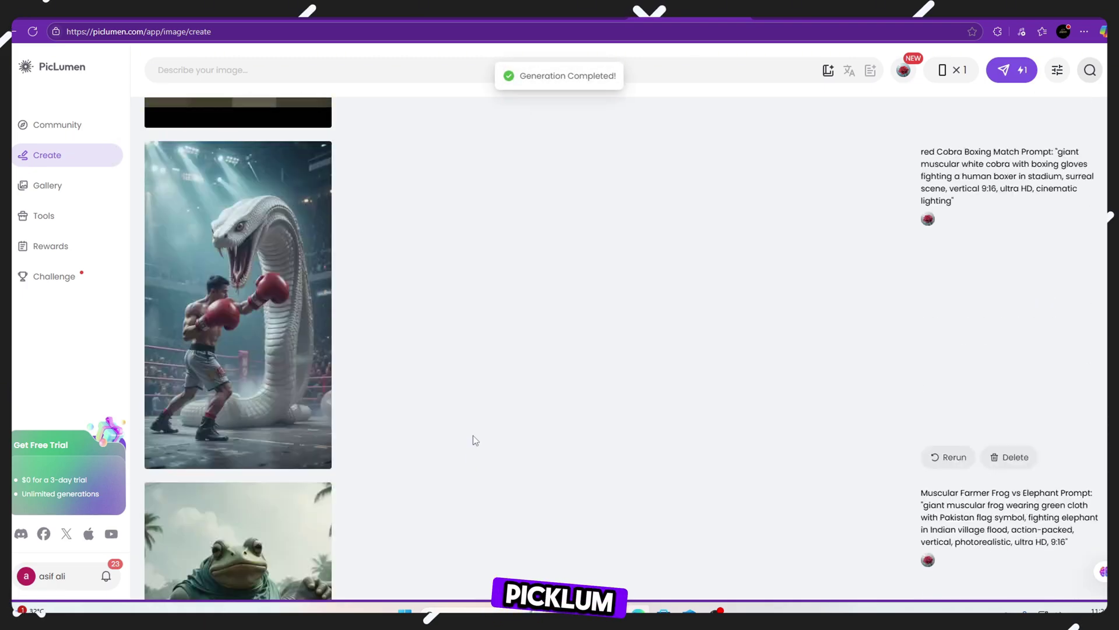
{"action": "left_click", "coordinate": [449, 12]}
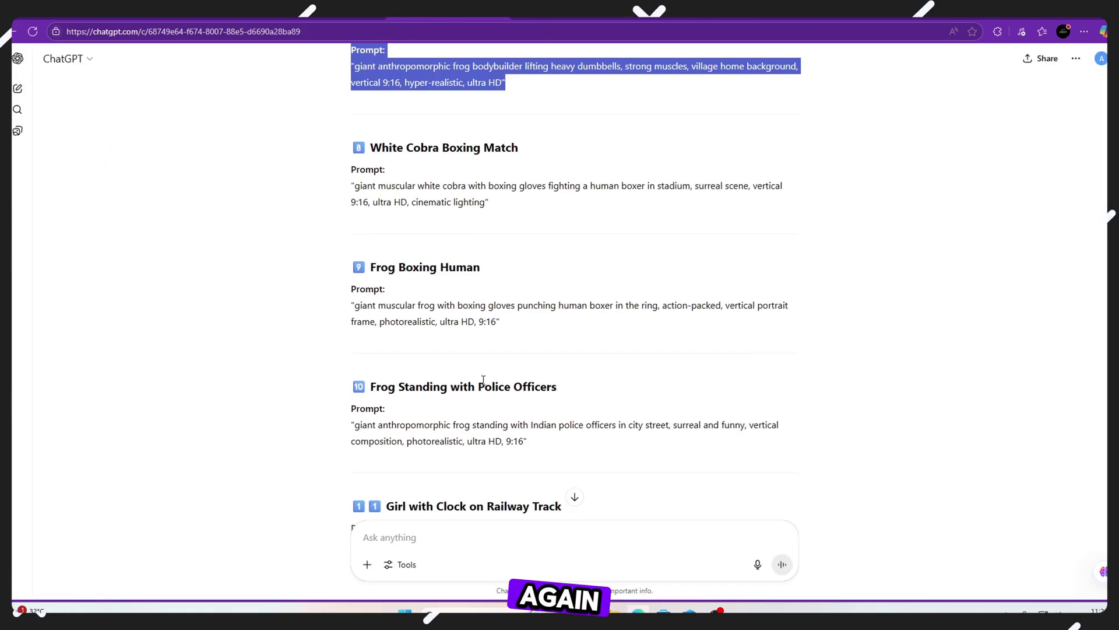
{"action": "scroll", "coordinate": [396, 409], "scroll_direction": "down", "scroll_amount": 2}
{"action": "left_click_drag", "start_coordinate": [391, 386], "coordinate": [543, 444]}
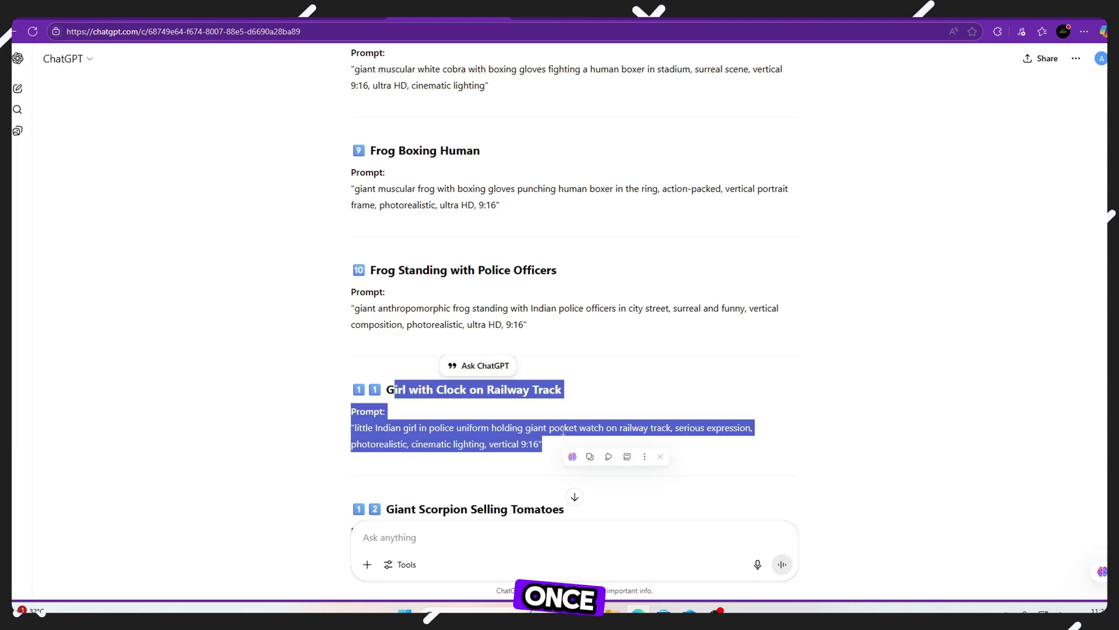
{"action": "right_click", "coordinate": [561, 432]}
{"action": "left_click", "coordinate": [577, 205]}
- Paste the Girl with Clock prompt into PicLumen and generate the image
{"action": "left_click", "coordinate": [688, 10]}
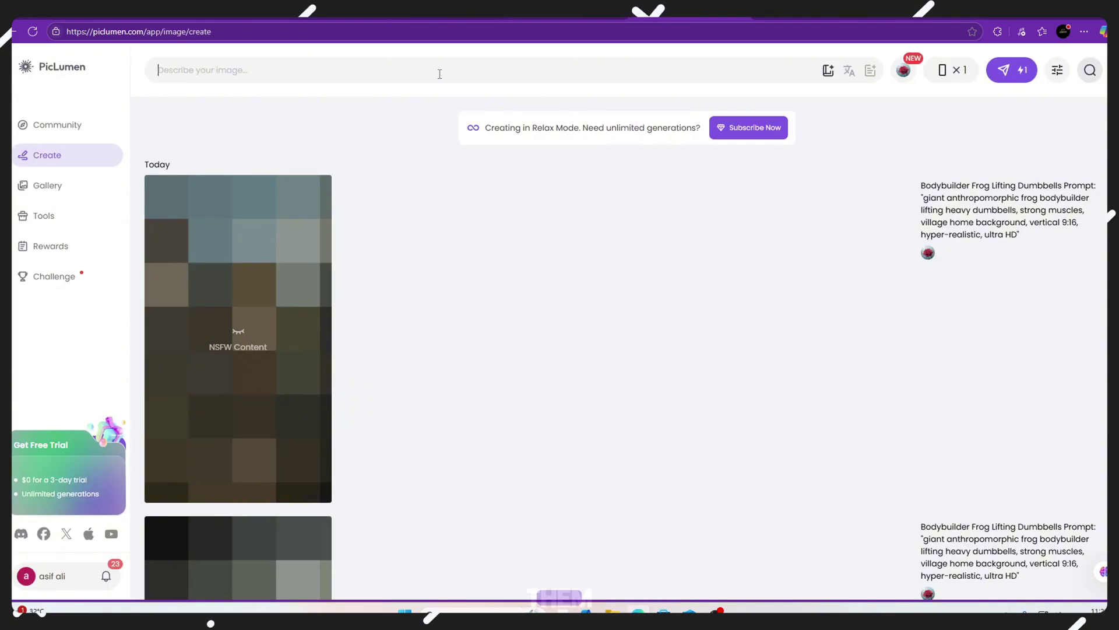
{"action": "right_click", "coordinate": [440, 71]}
{"action": "left_click", "coordinate": [465, 185]}
{"action": "left_click", "coordinate": [1012, 70]}
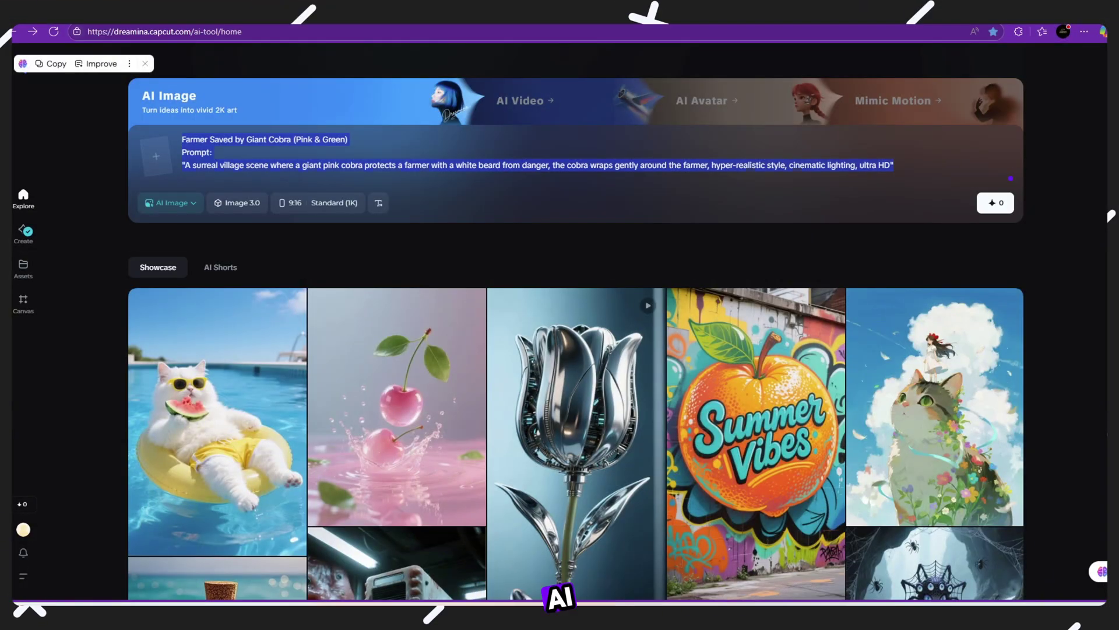
- Delete the Farmer Saved by Giant Cobra prompt from Dreamina's AI Image box and browse the Showcase
{"action": "key", "text": "BackSpace"}
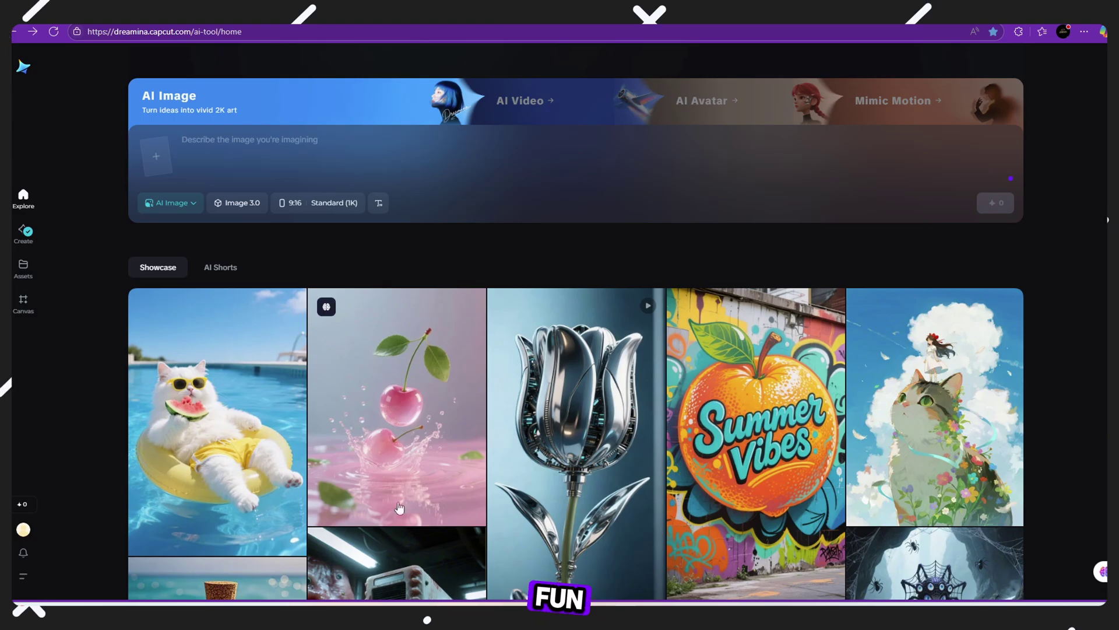
{"action": "scroll", "coordinate": [408, 501], "scroll_direction": "down", "scroll_amount": 2}
{"action": "scroll", "coordinate": [525, 502], "scroll_direction": "up", "scroll_amount": 2}
{"action": "scroll", "coordinate": [659, 496], "scroll_direction": "down", "scroll_amount": 4}
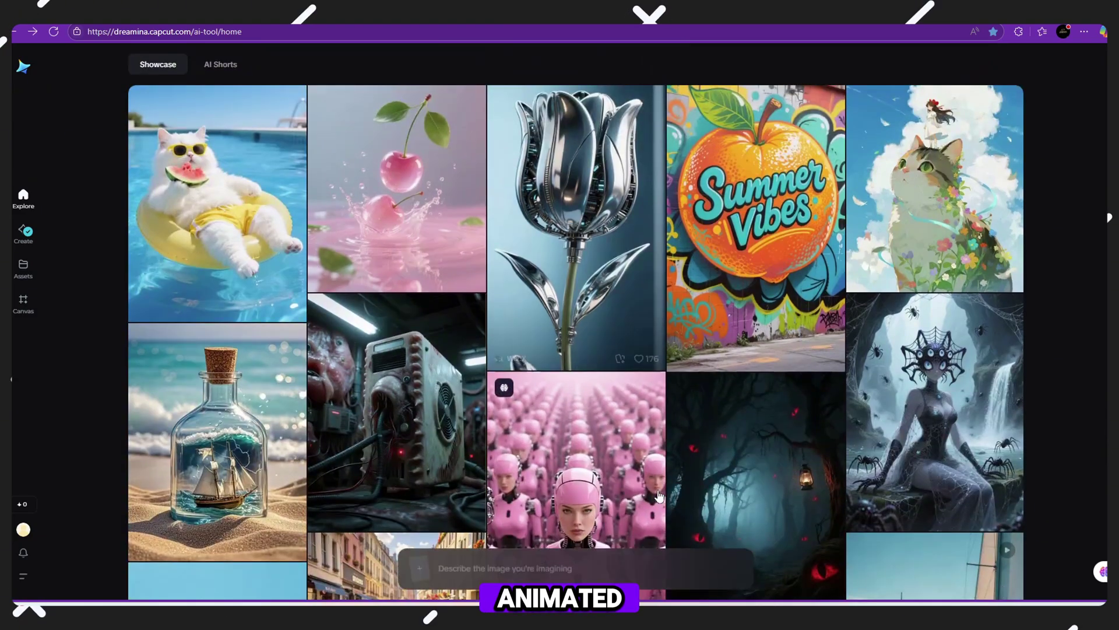
{"action": "scroll", "coordinate": [660, 497], "scroll_direction": "down", "scroll_amount": 15}
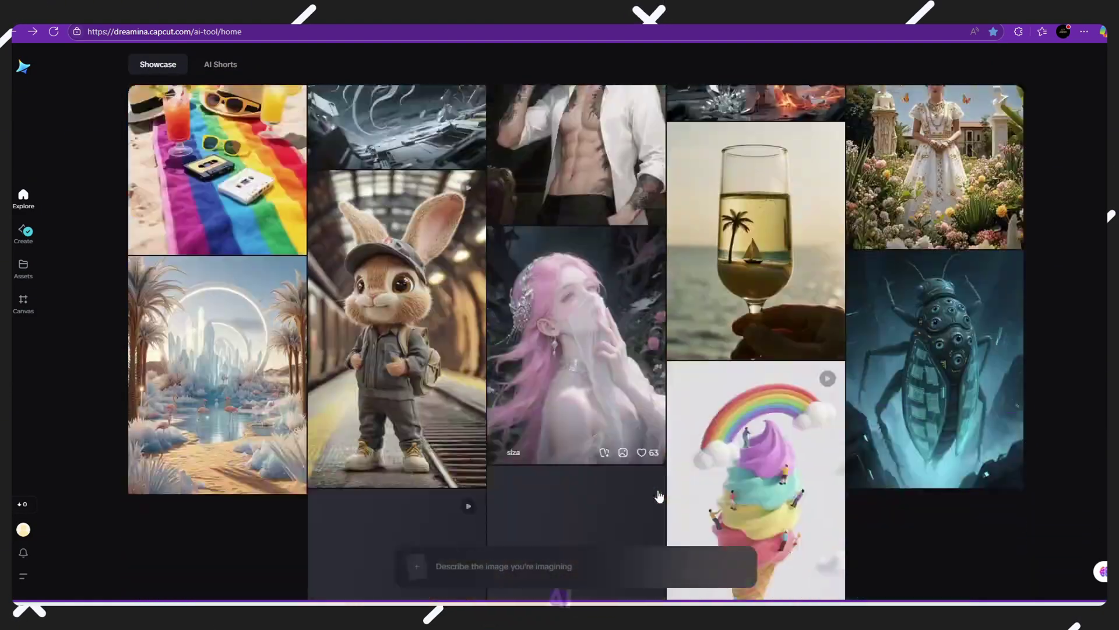
{"action": "scroll", "coordinate": [660, 496], "scroll_direction": "down", "scroll_amount": 15}
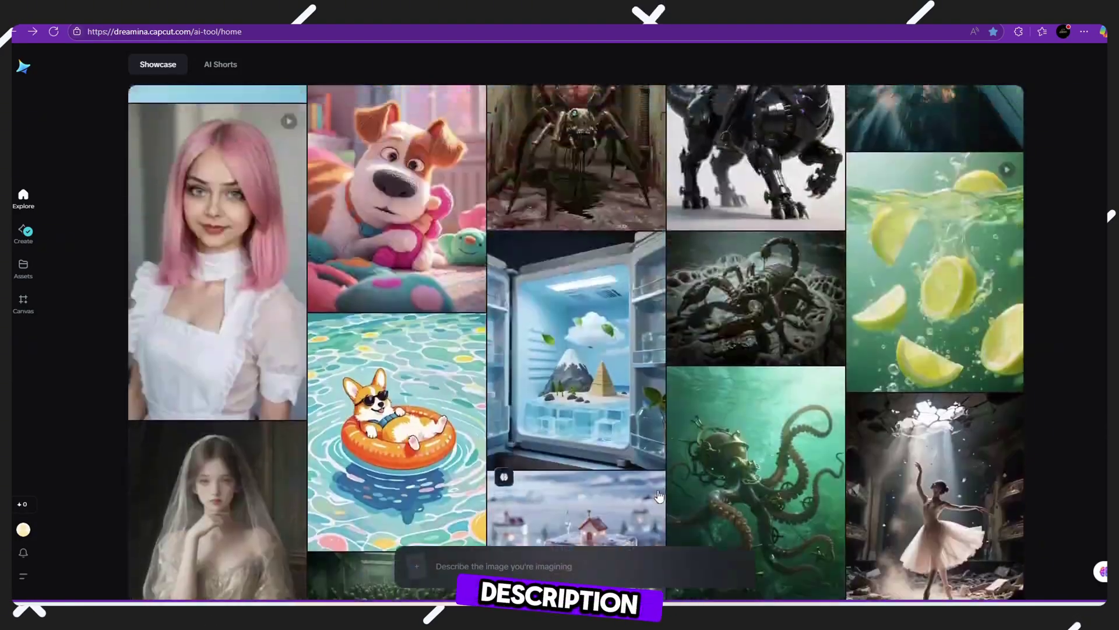
{"action": "scroll", "coordinate": [659, 496], "scroll_direction": "up", "scroll_amount": 20}
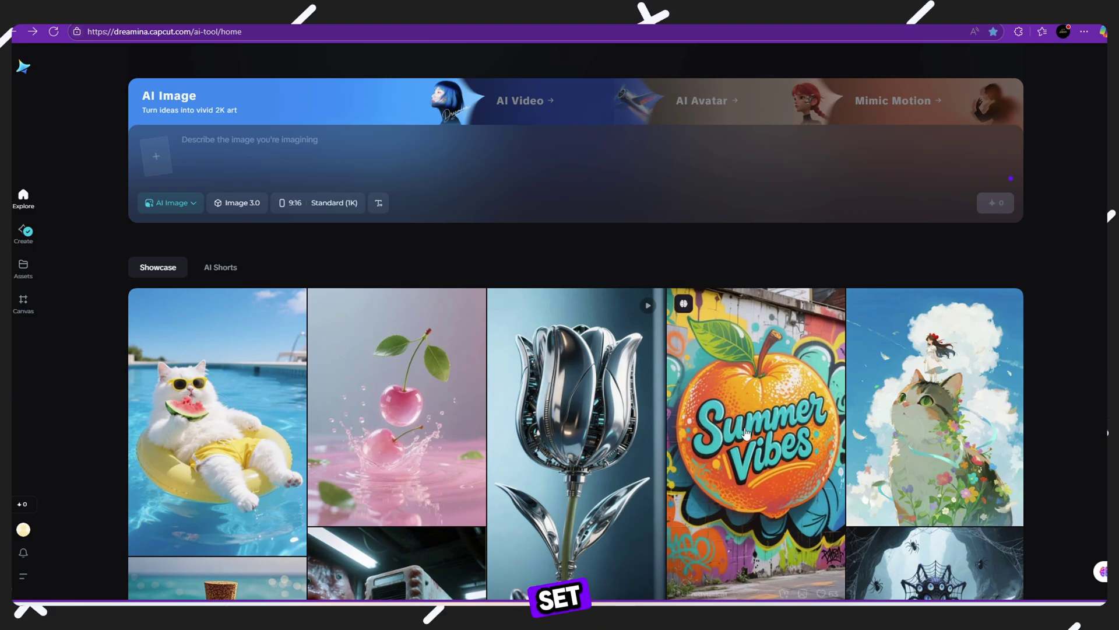
- Confirm TouchVPN's United States connection, reload Dreamina, and switch it to AI Video
{"action": "key", "text": "alt+Tab"}
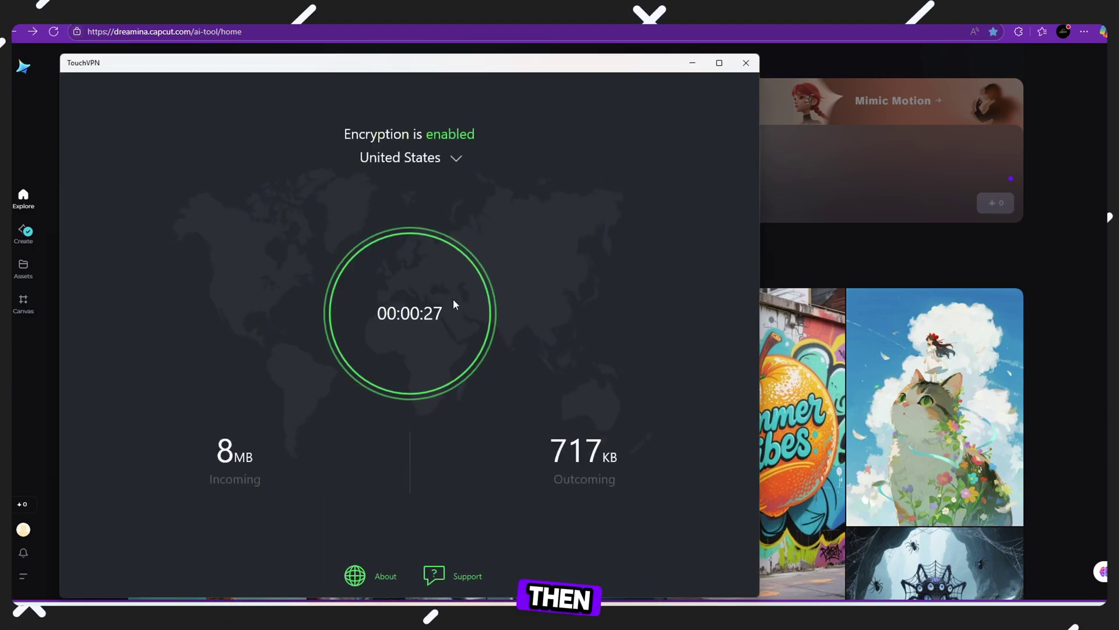
{"action": "left_click", "coordinate": [407, 31]}
{"action": "key", "text": "Return"}
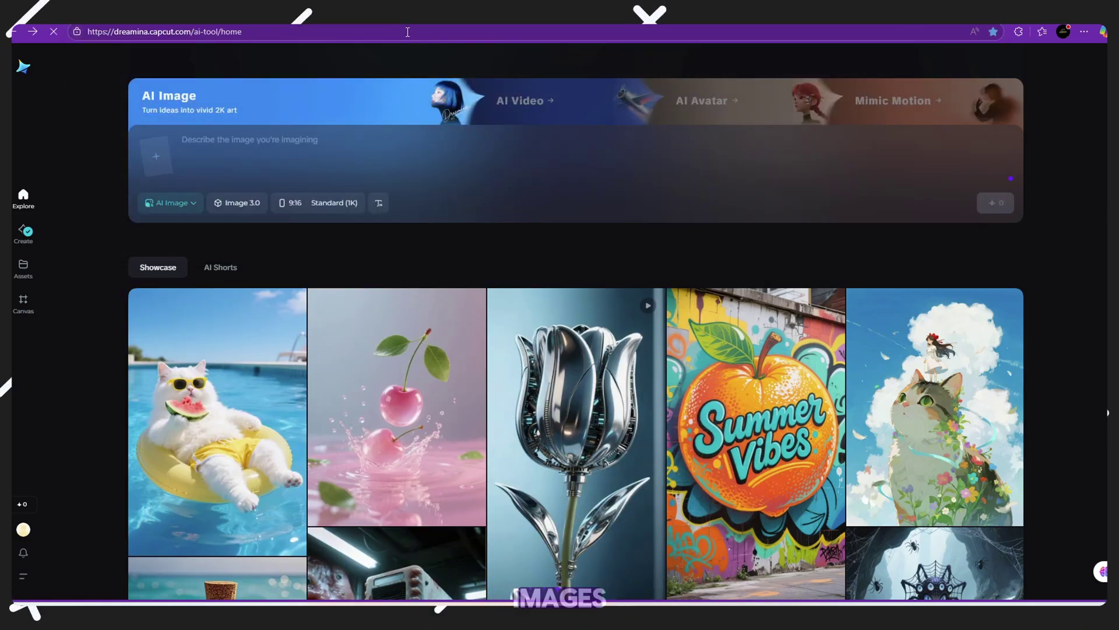
{"action": "left_click", "coordinate": [521, 100]}
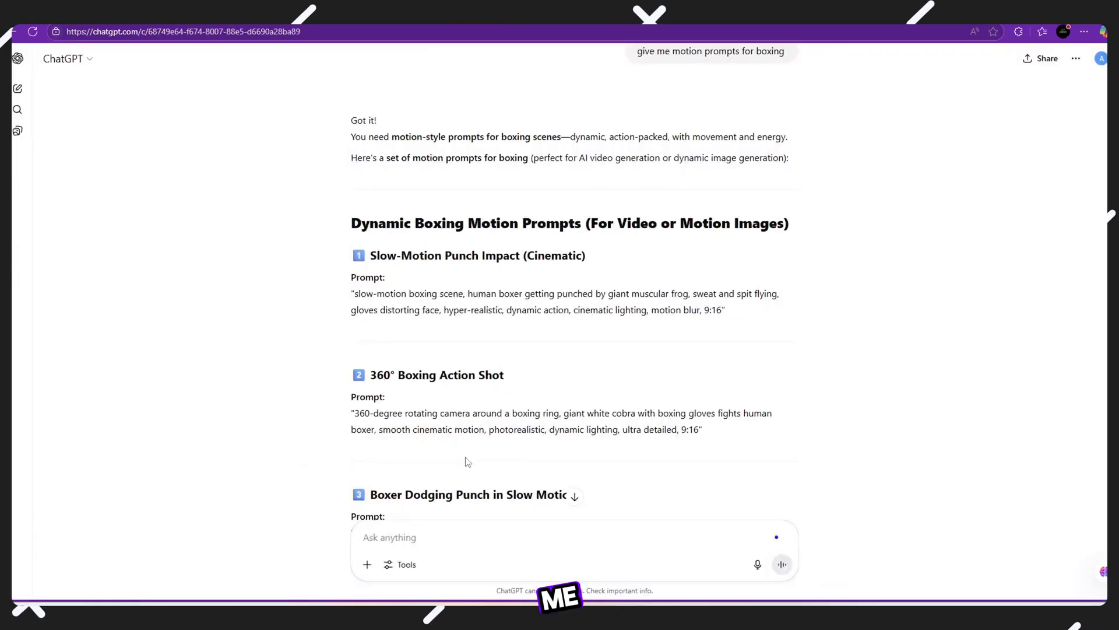
- Copy prompt 1, Slow-Motion Punch Impact (Cinematic), from ChatGPT's boxing motion prompts reply
{"action": "scroll", "coordinate": [467, 445], "scroll_direction": "down", "scroll_amount": 10}
{"action": "scroll", "coordinate": [468, 451], "scroll_direction": "up", "scroll_amount": 15}
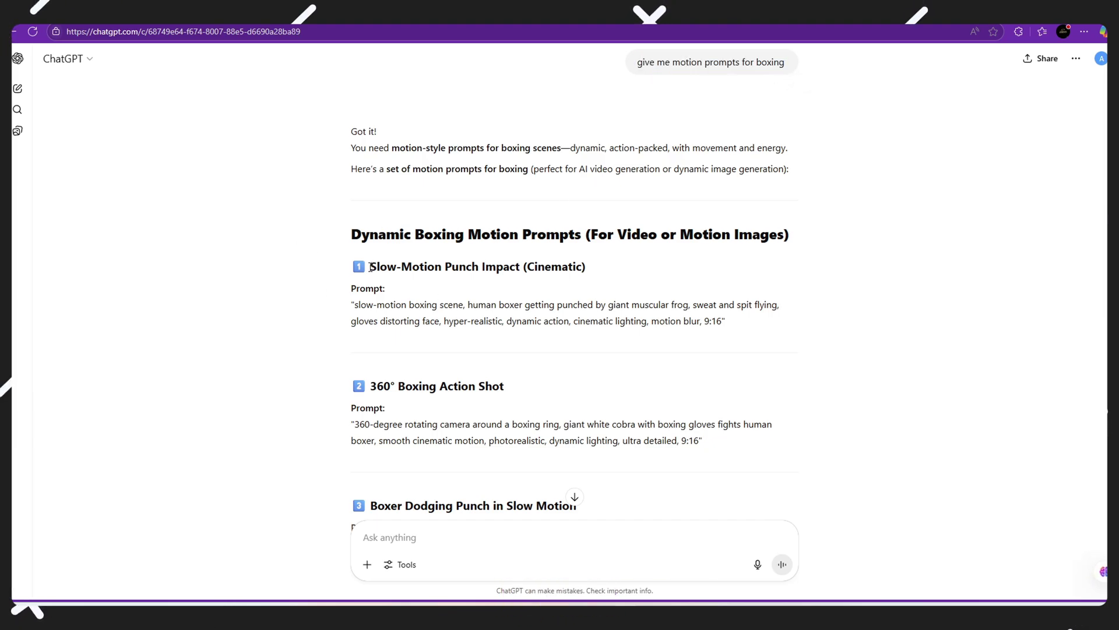
{"action": "left_click_drag", "start_coordinate": [352, 308], "coordinate": [765, 331]}
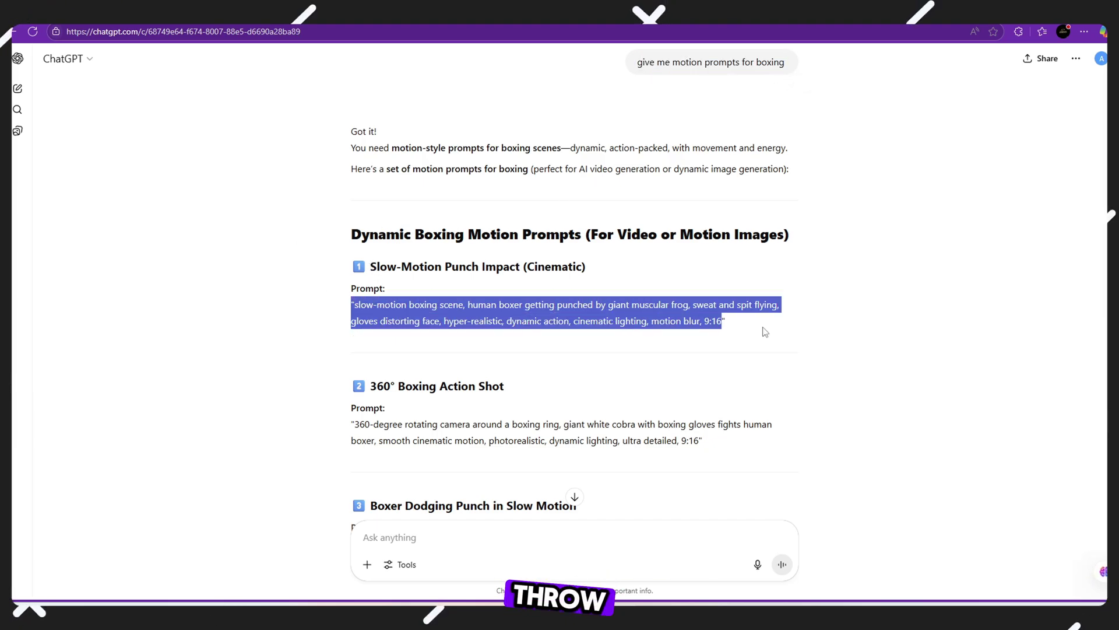
{"action": "right_click", "coordinate": [695, 325]}
{"action": "left_click", "coordinate": [729, 332]}
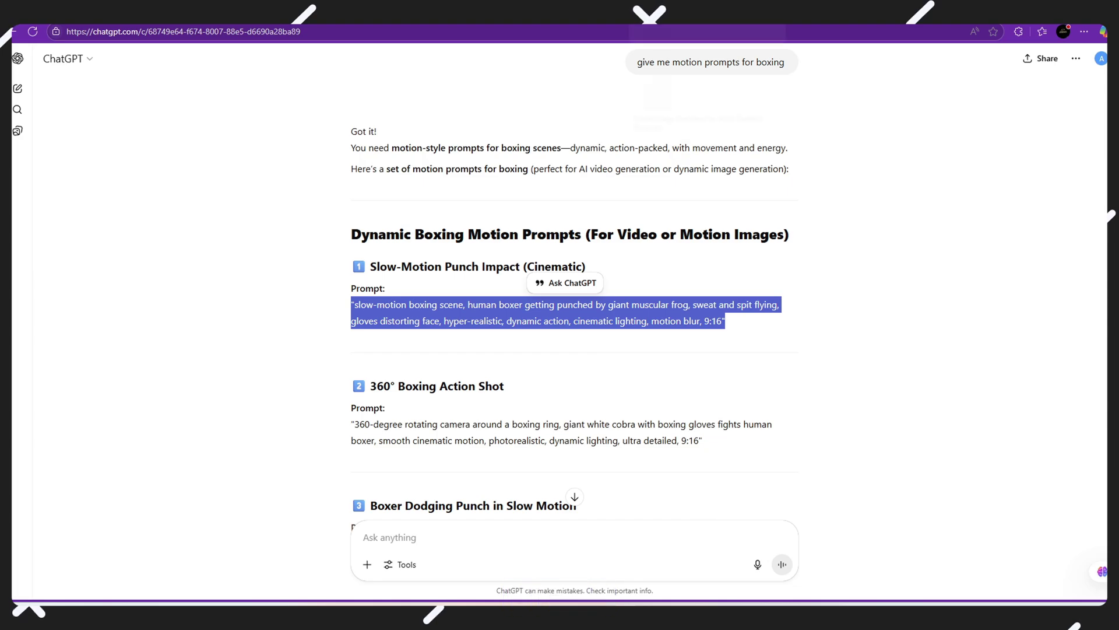
- Paste the slow-motion boxing prompt and generate a 5s Video S2.0 Pro clip
{"action": "left_click", "coordinate": [528, 18]}
{"action": "right_click", "coordinate": [320, 151]}
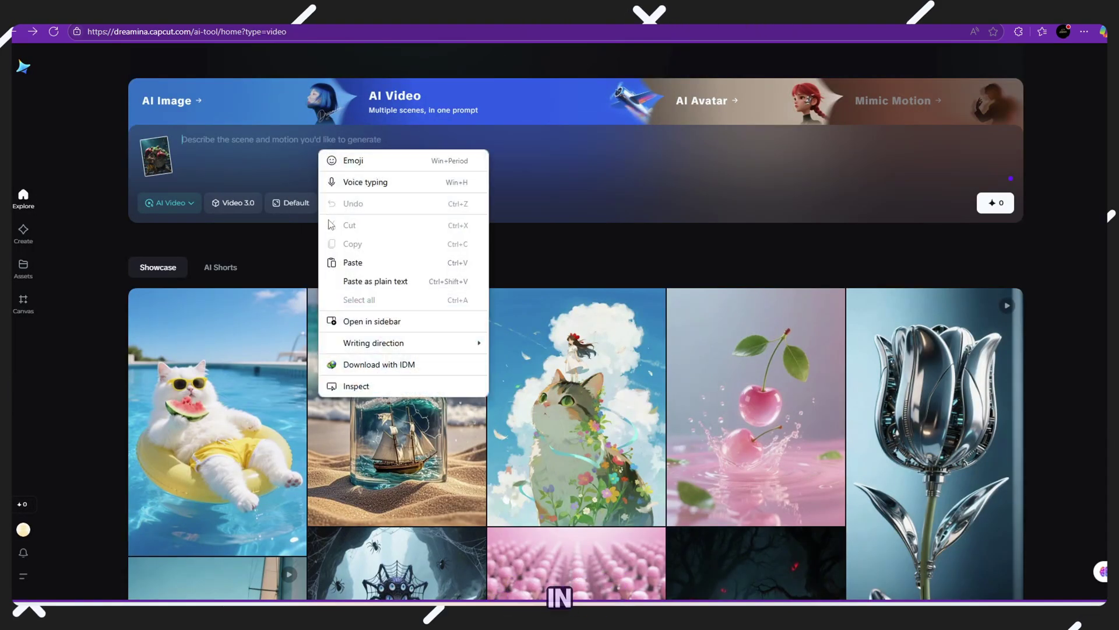
{"action": "left_click", "coordinate": [353, 263]}
{"action": "left_click", "coordinate": [342, 203]}
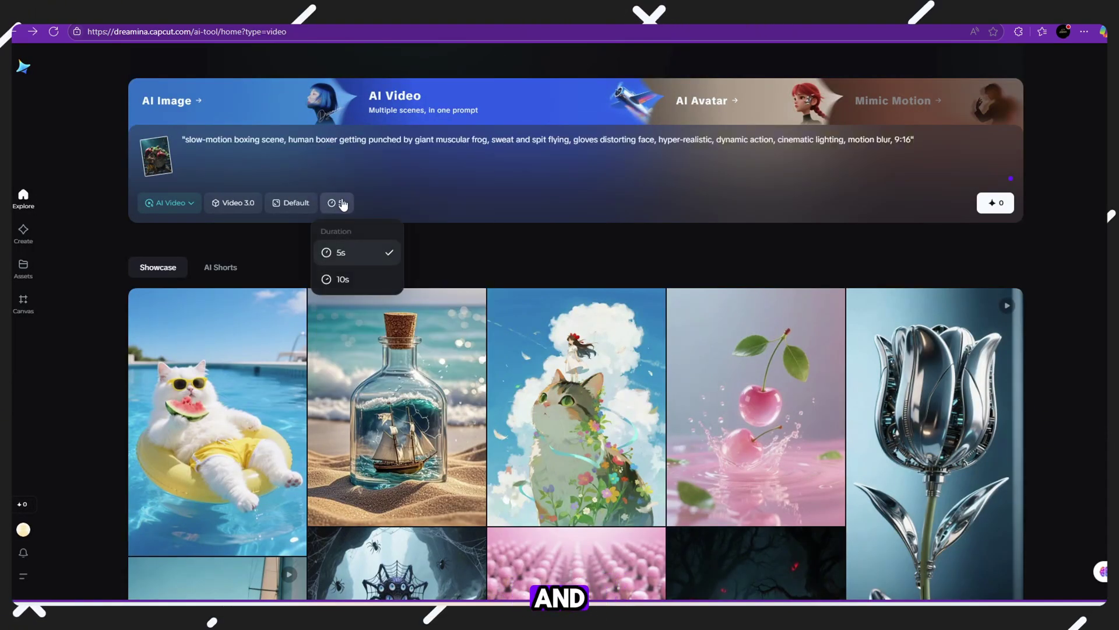
{"action": "left_click", "coordinate": [341, 203]}
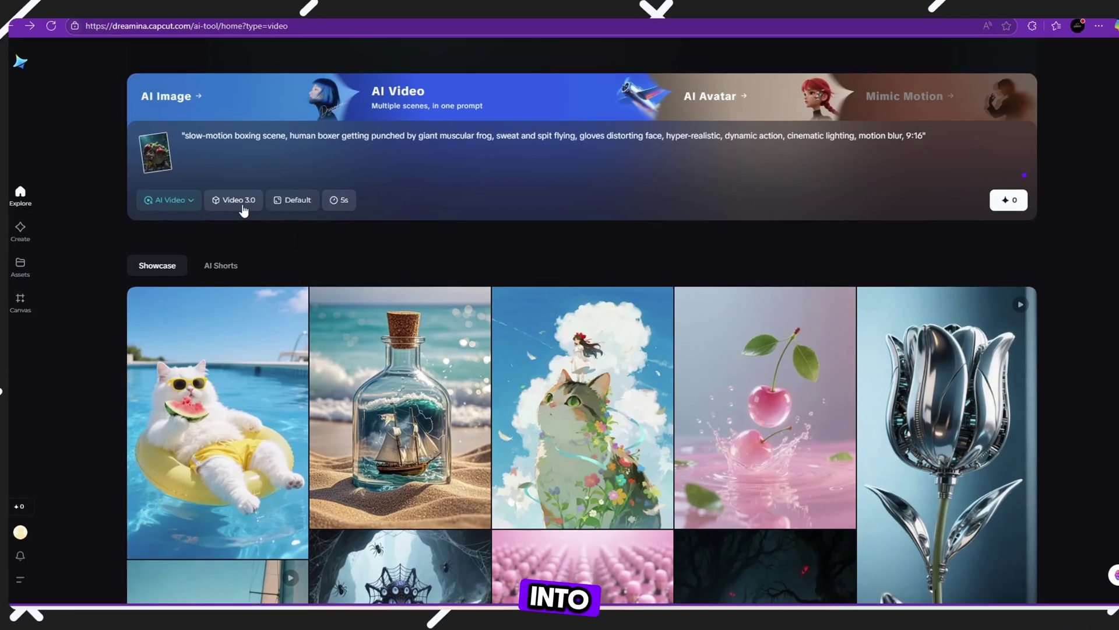
{"action": "left_click", "coordinate": [235, 203]}
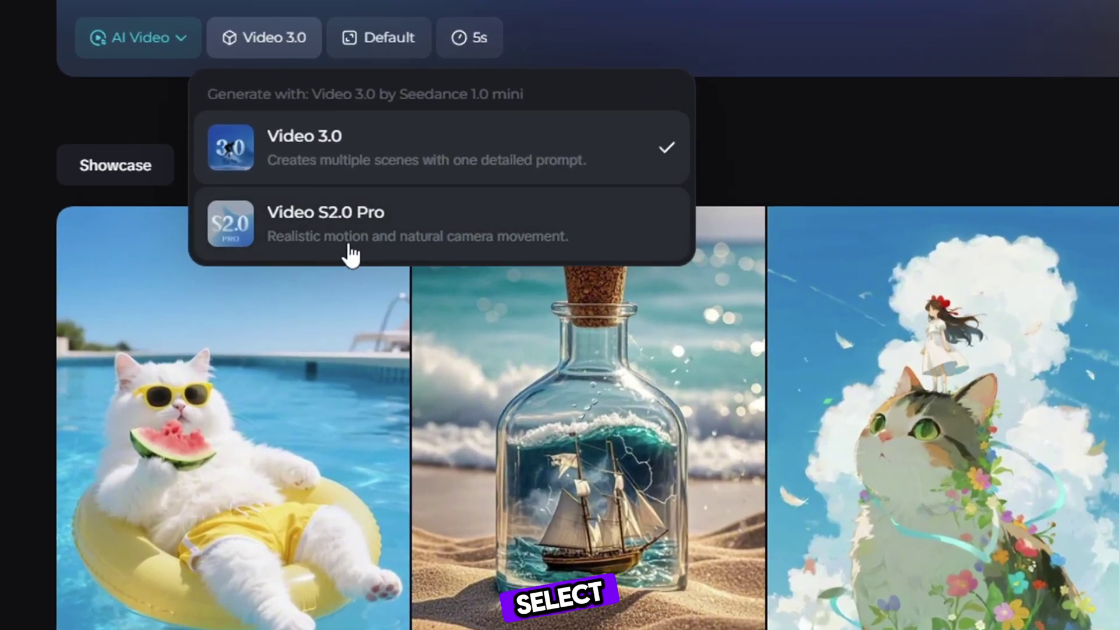
{"action": "left_click", "coordinate": [350, 254]}
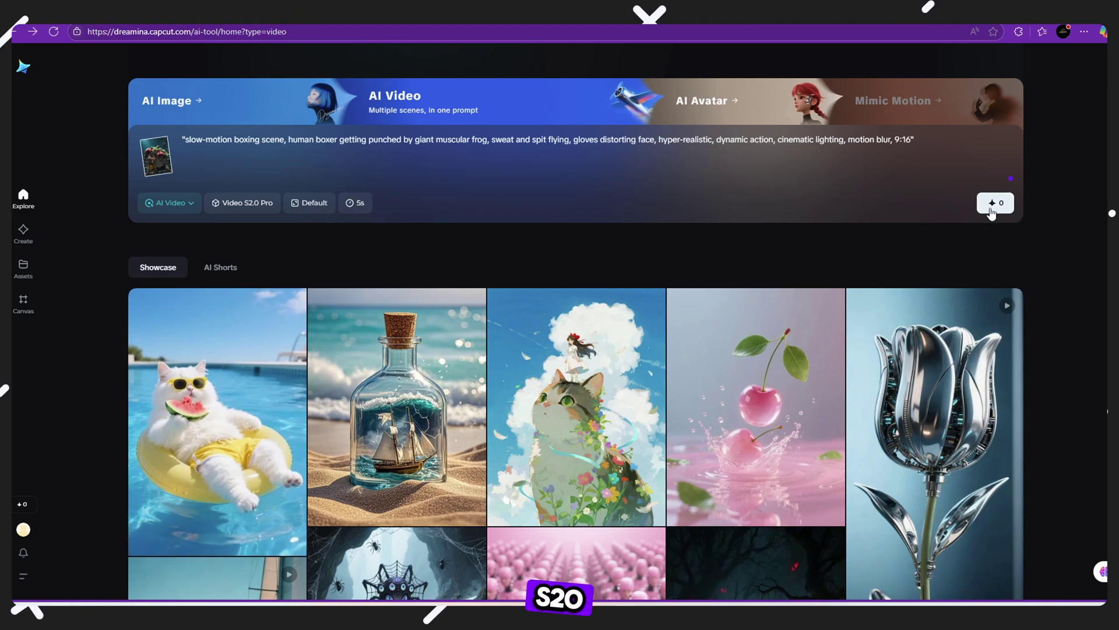
{"action": "left_click", "coordinate": [992, 207]}
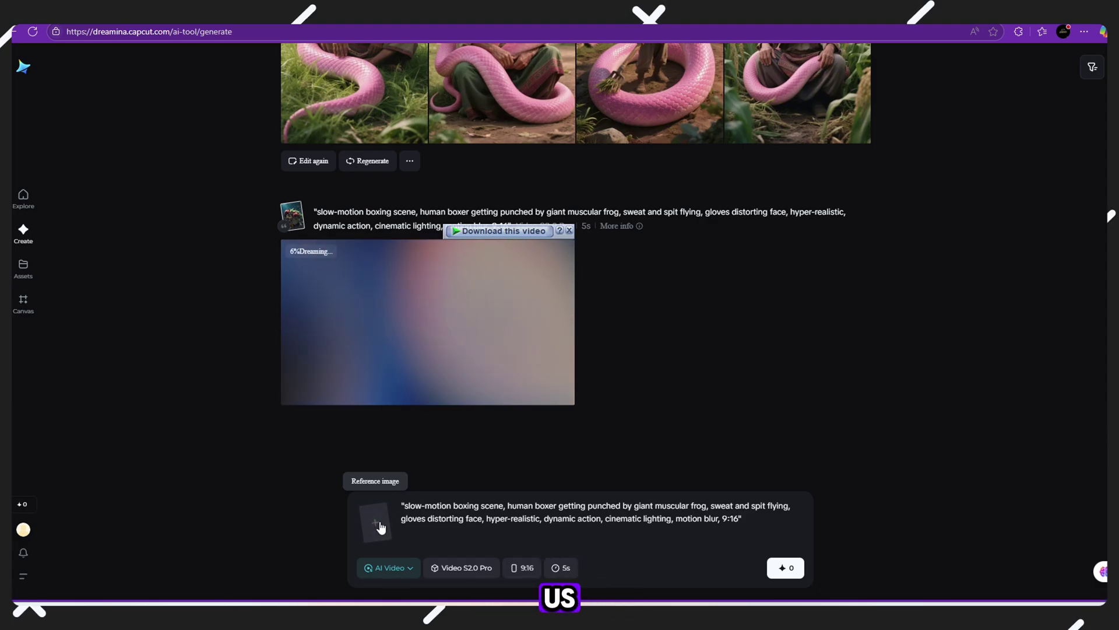
- Add a reference image and change frog to 'cobera' for a cobra version
{"action": "left_click", "coordinate": [379, 521]}
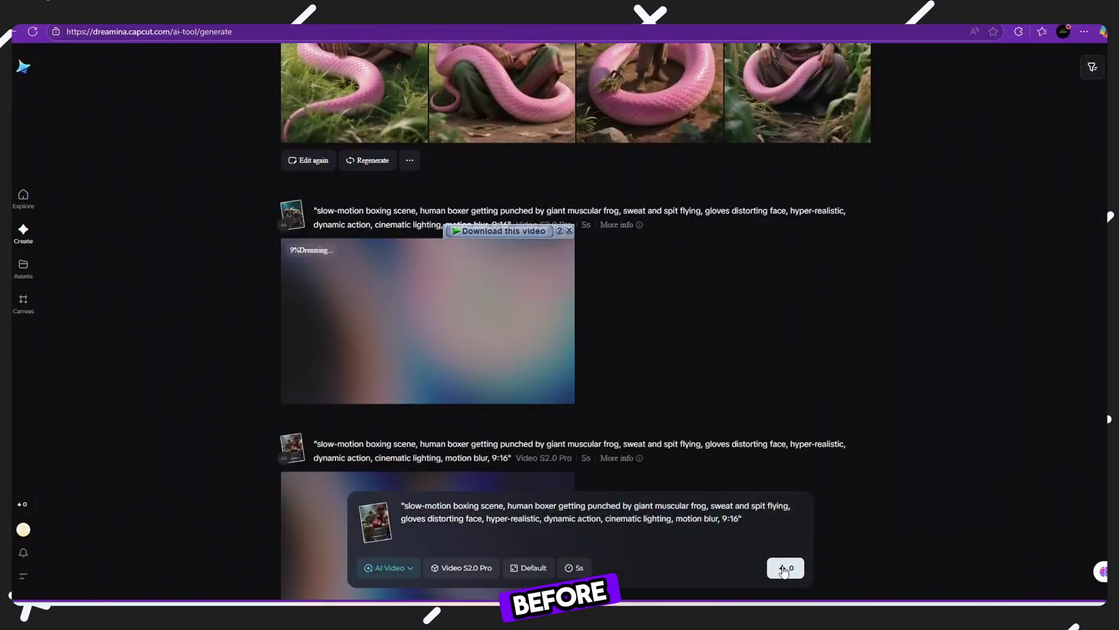
{"action": "scroll", "coordinate": [376, 522], "scroll_direction": "down", "scroll_amount": 4}
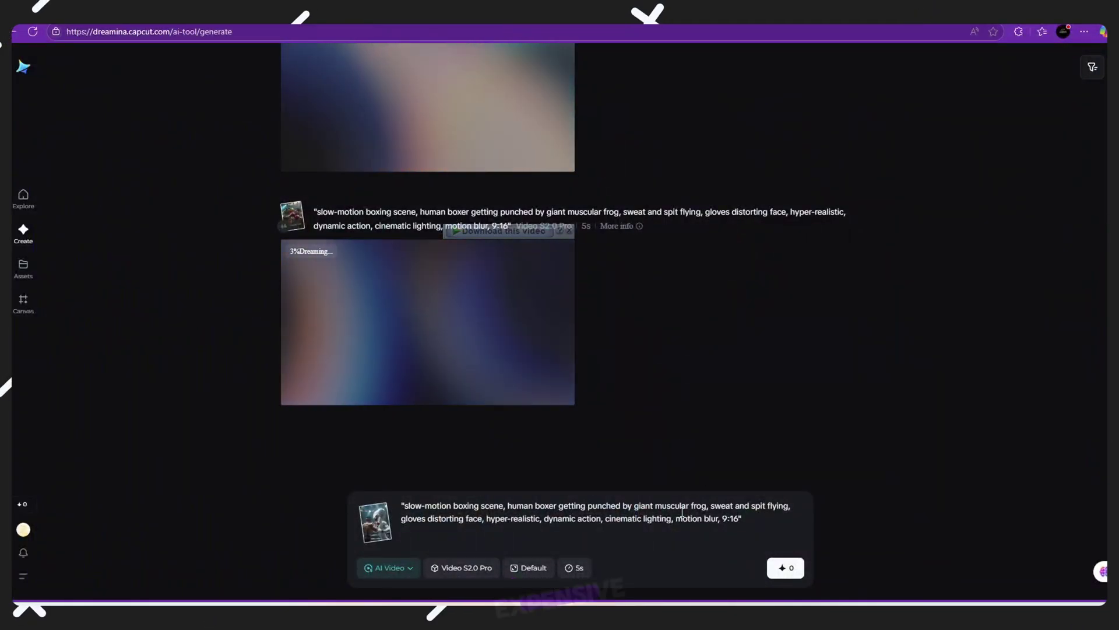
{"action": "type", "text": "cobera"}
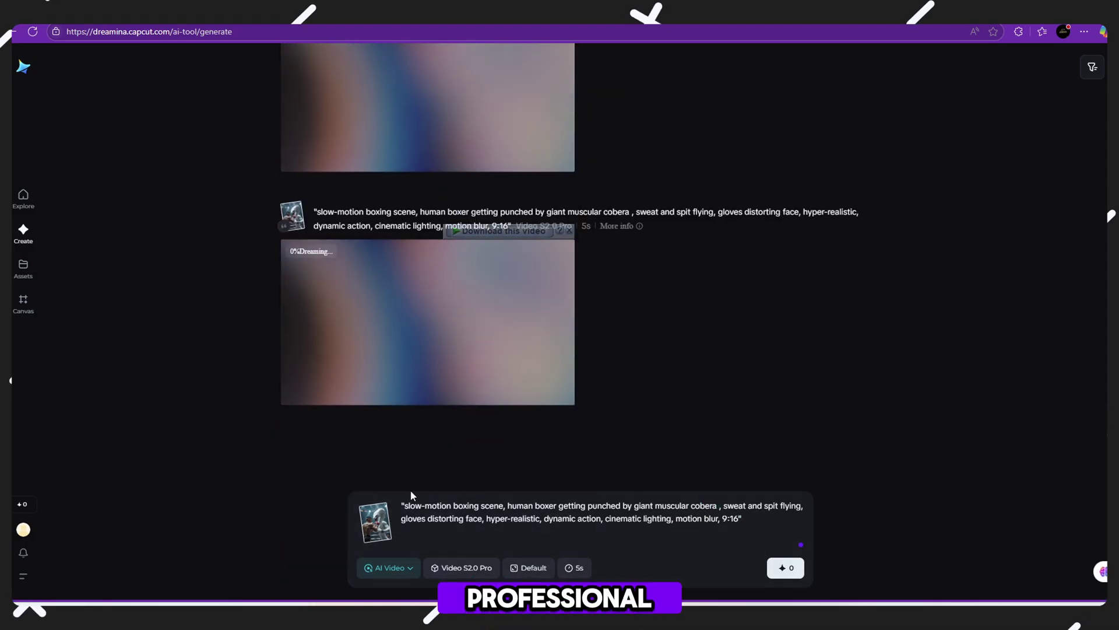
{"action": "left_click", "coordinate": [379, 519]}
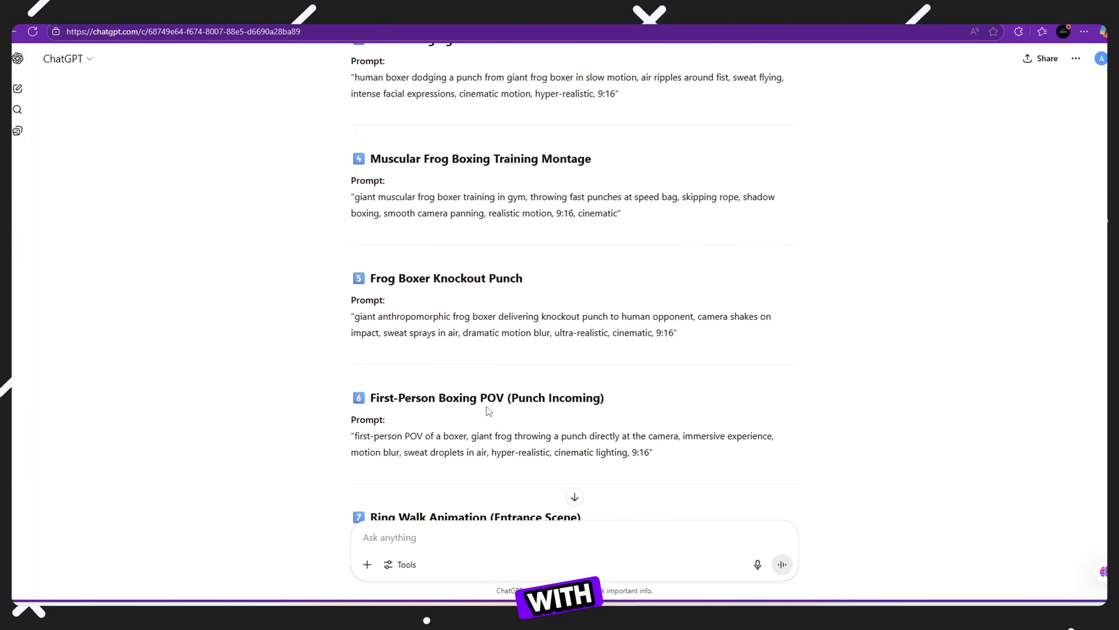
- Replace the old prompt with 'scropio selling' and submit it for generation
{"action": "scroll", "coordinate": [443, 212], "scroll_direction": "down", "scroll_amount": 5}
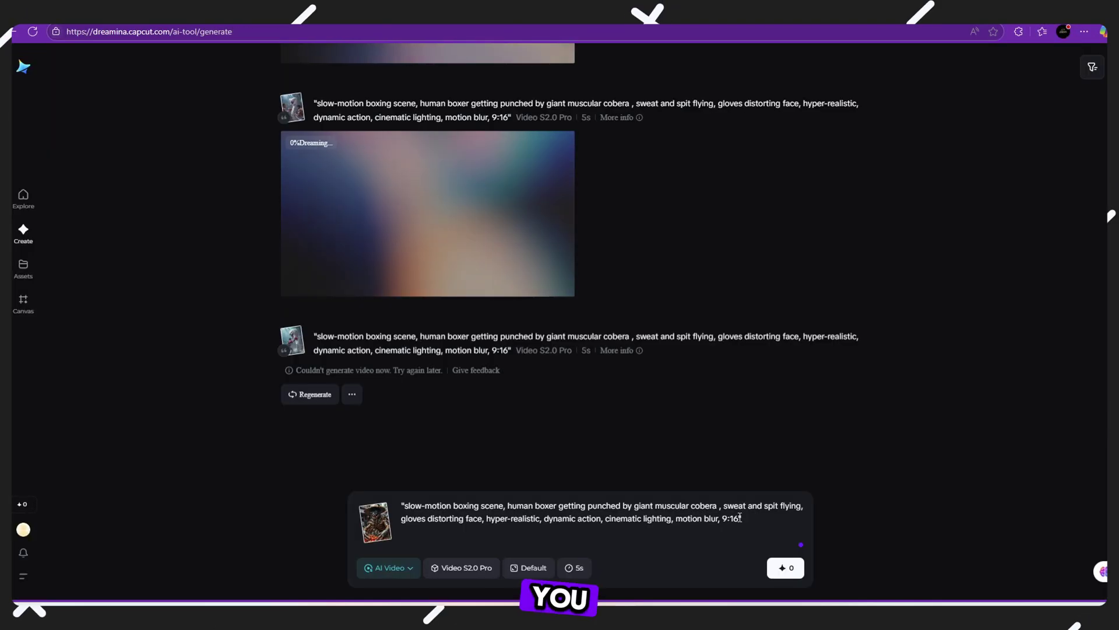
{"action": "key", "text": "ctrl+a"}
{"action": "key", "text": "BackSpace"}
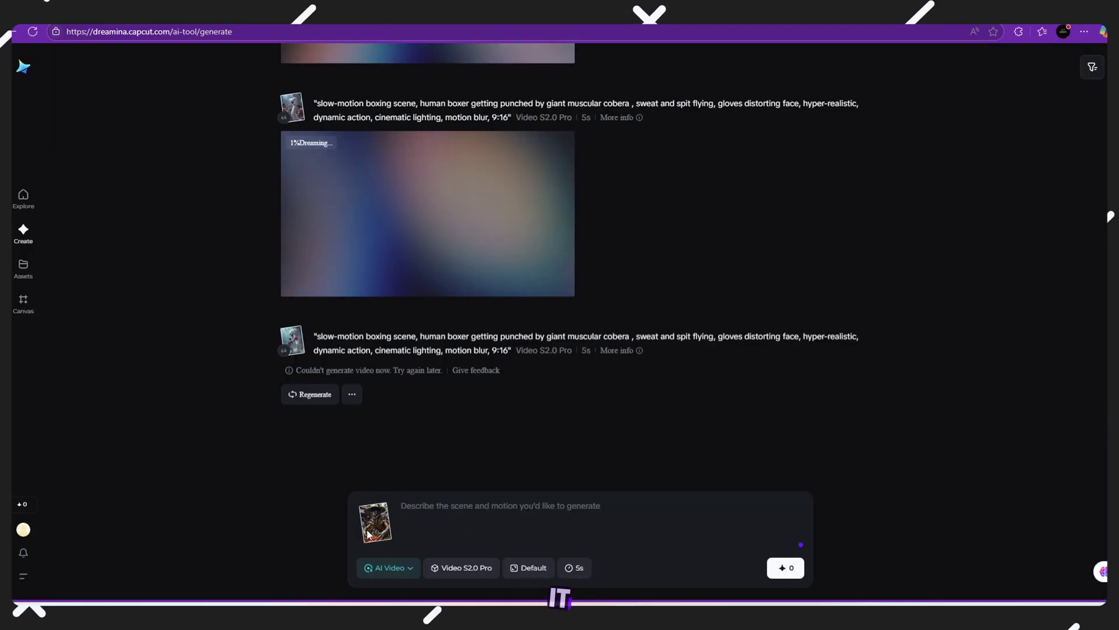
{"action": "type", "text": "scropio selling"}
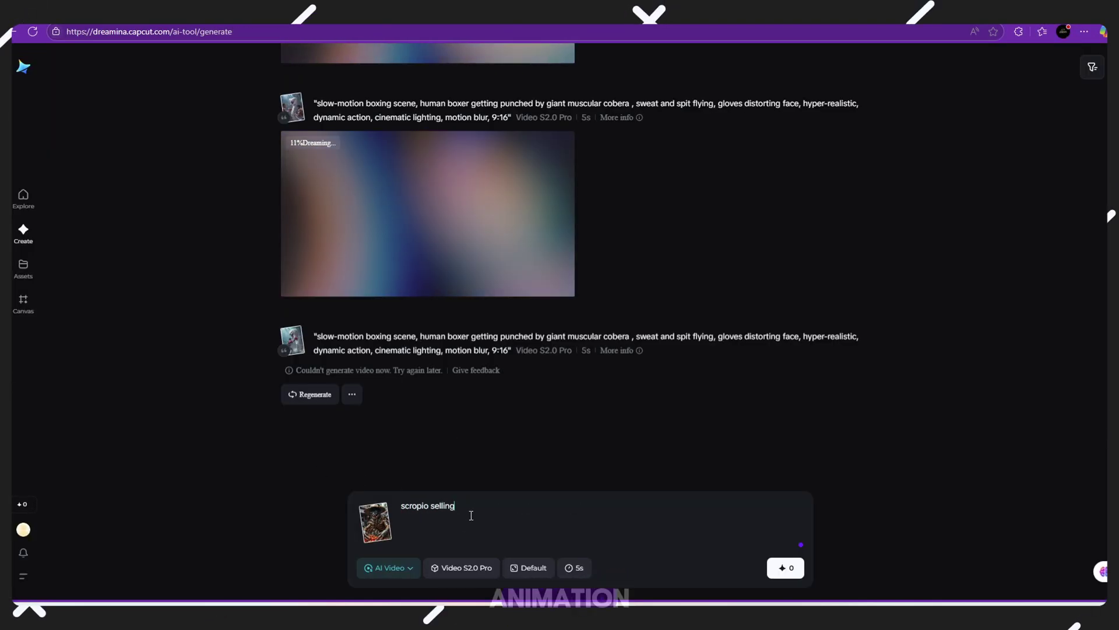
{"action": "key", "text": "Return"}
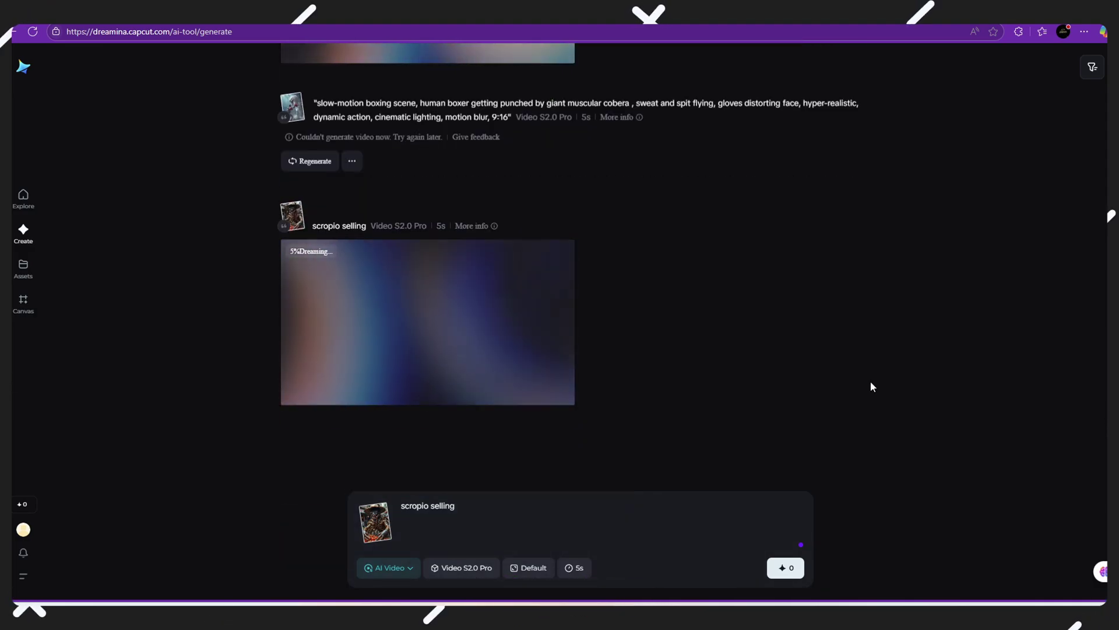
{"action": "scroll", "coordinate": [603, 412], "scroll_direction": "up", "scroll_amount": 5}
{"action": "scroll", "coordinate": [603, 412], "scroll_direction": "down", "scroll_amount": 5}
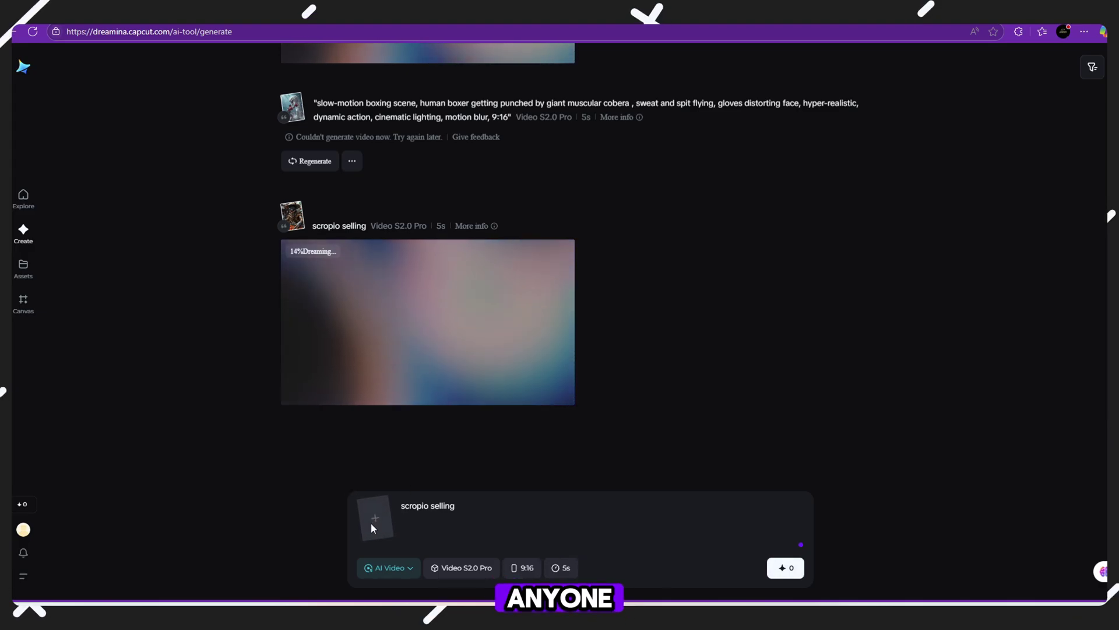
- Attach the snake picture from Downloads and rewrite the prompt as 'sanke help pepoples'
{"action": "left_click", "coordinate": [373, 529]}
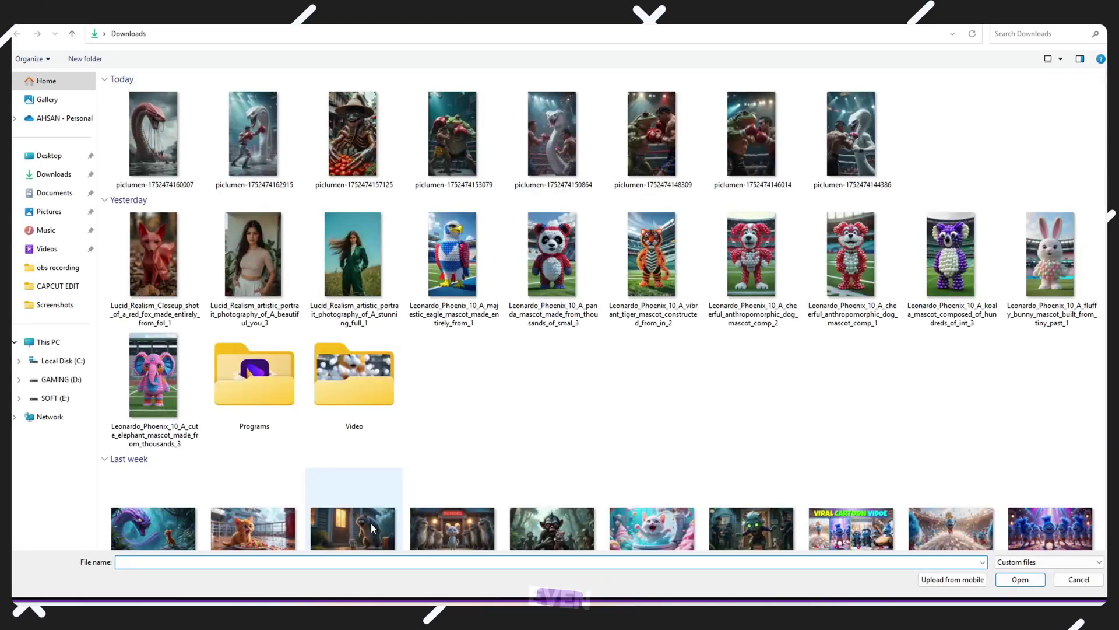
{"action": "double_click", "coordinate": [151, 157]}
{"action": "left_click_drag", "start_coordinate": [420, 527], "coordinate": [390, 507]}
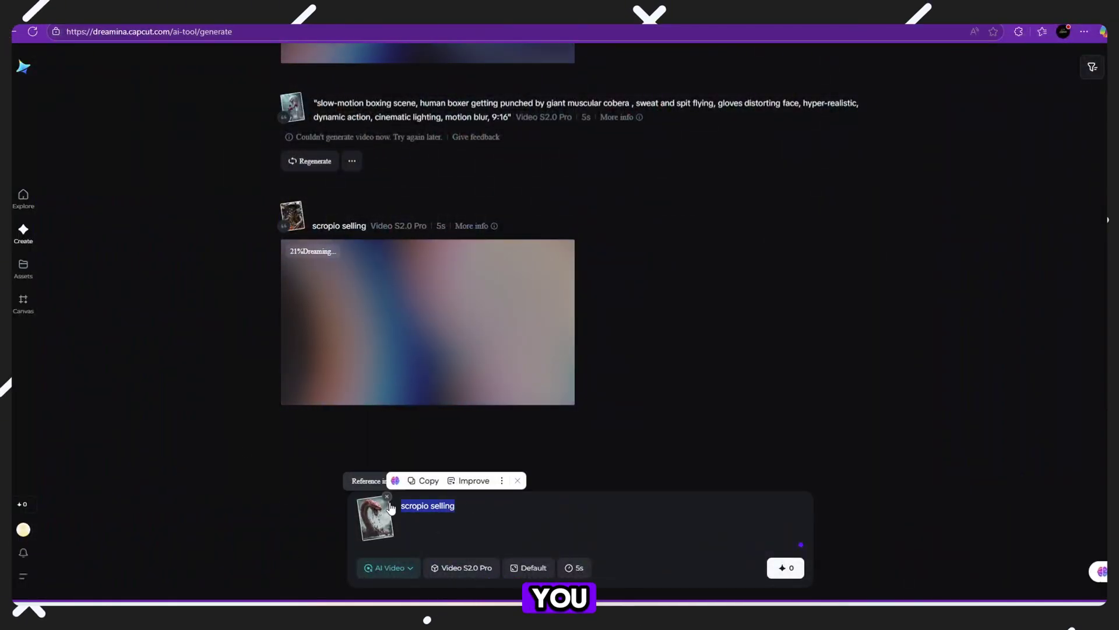
{"action": "type", "text": "sanke he"}
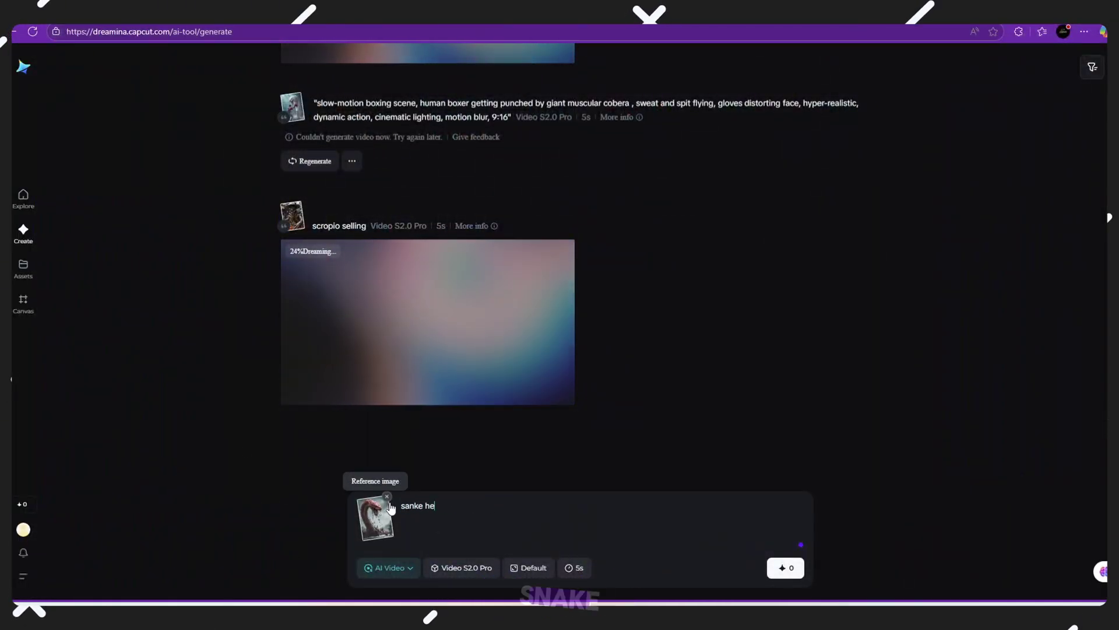
{"action": "type", "text": "lp"}
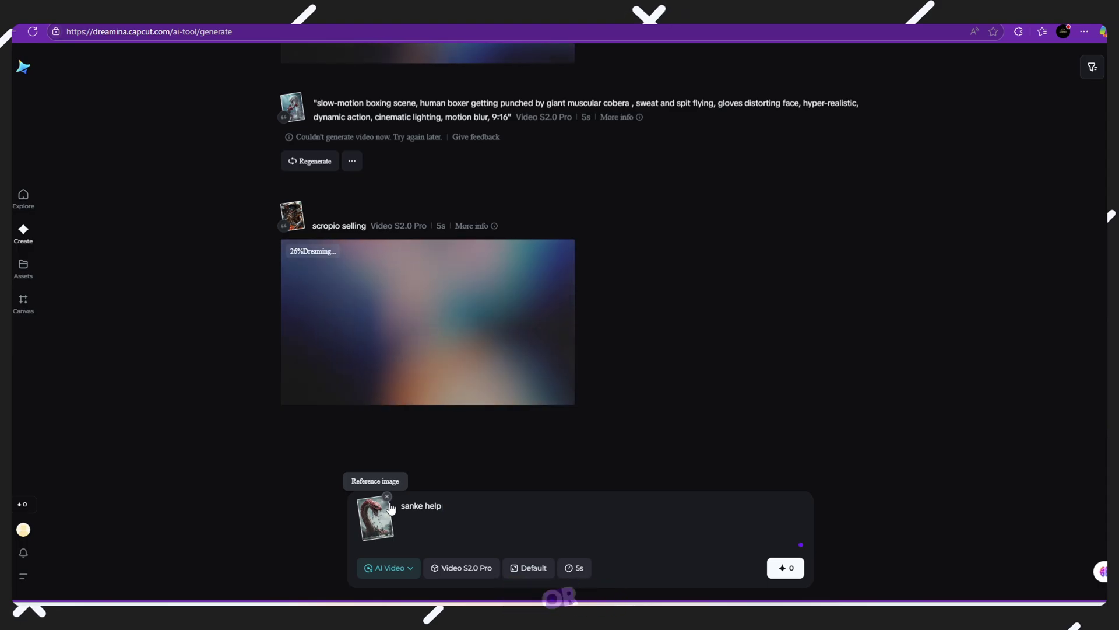
{"action": "type", "text": " pepoples"}
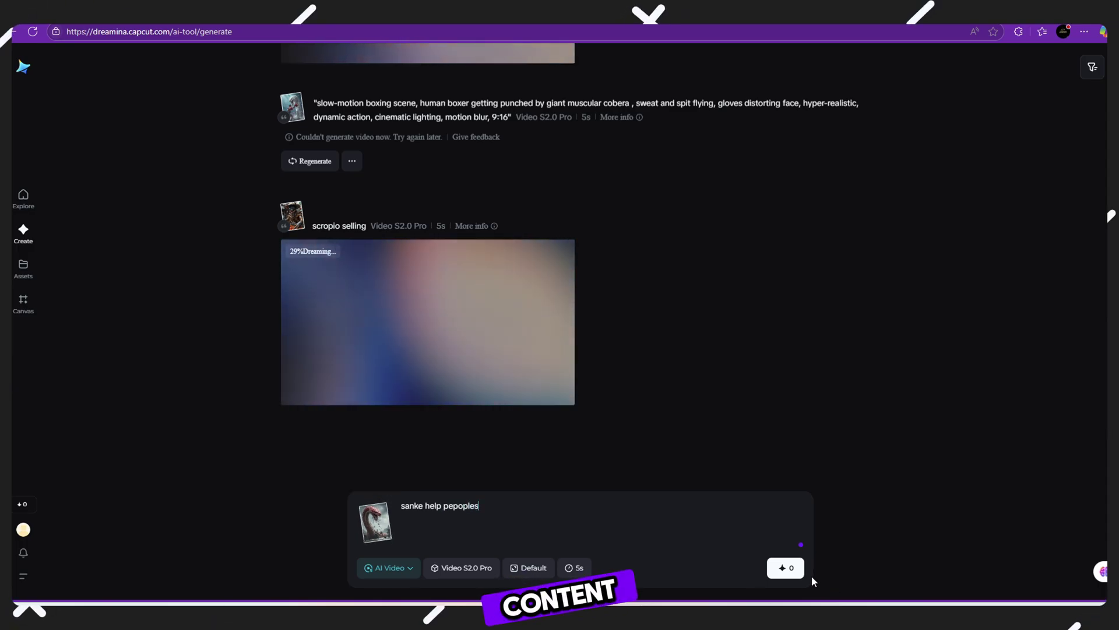
- Submit the 'sanke help pepoples' prompt for generation
{"action": "left_click", "coordinate": [785, 567]}
{"action": "scroll", "coordinate": [770, 394], "scroll_direction": "up", "scroll_amount": 8}
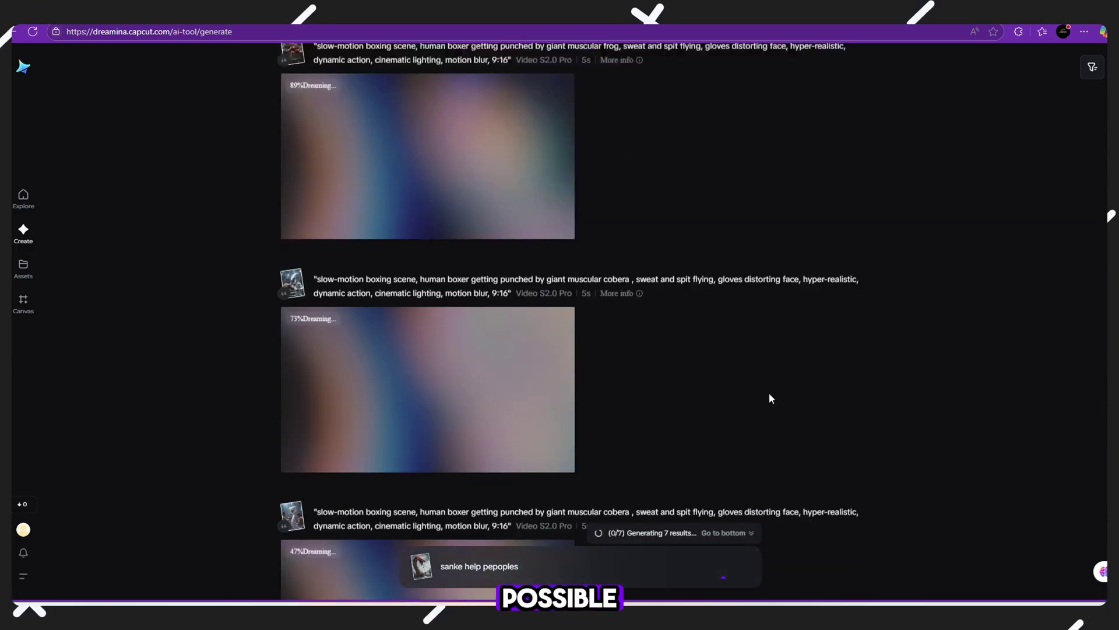
{"action": "scroll", "coordinate": [768, 393], "scroll_direction": "up", "scroll_amount": 10}
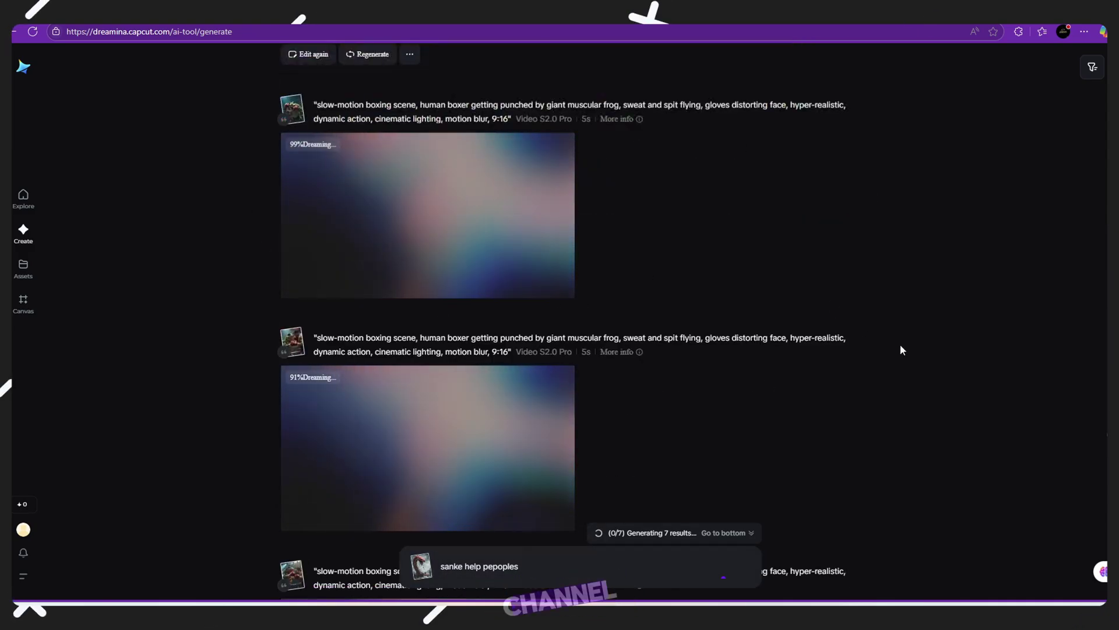
- Find the finished cobra boxing clip in the feed and download it as mp4
{"action": "mouse_move", "coordinate": [500, 238]}
{"action": "scroll", "coordinate": [502, 239], "scroll_direction": "up", "scroll_amount": 1}
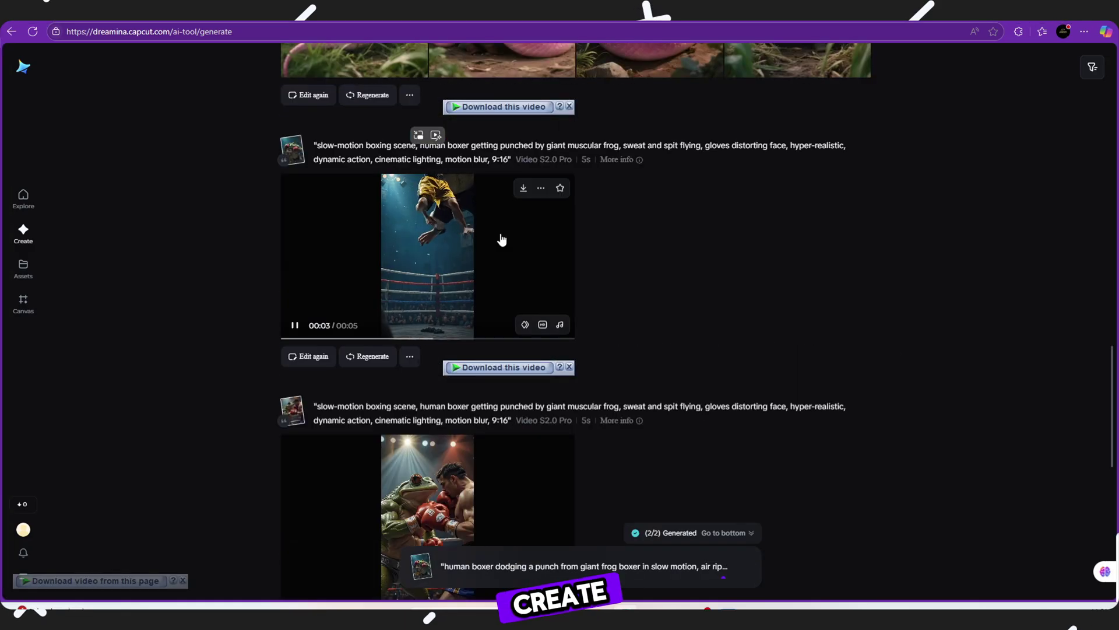
{"action": "scroll", "coordinate": [565, 253], "scroll_direction": "down", "scroll_amount": 3}
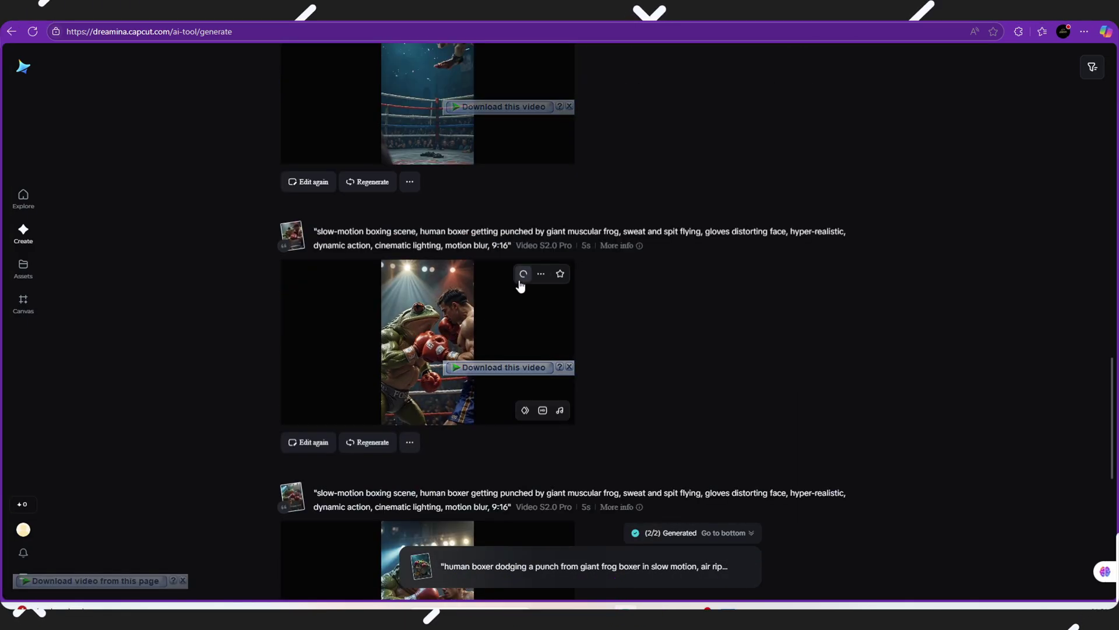
{"action": "scroll", "coordinate": [525, 303], "scroll_direction": "up", "scroll_amount": 1}
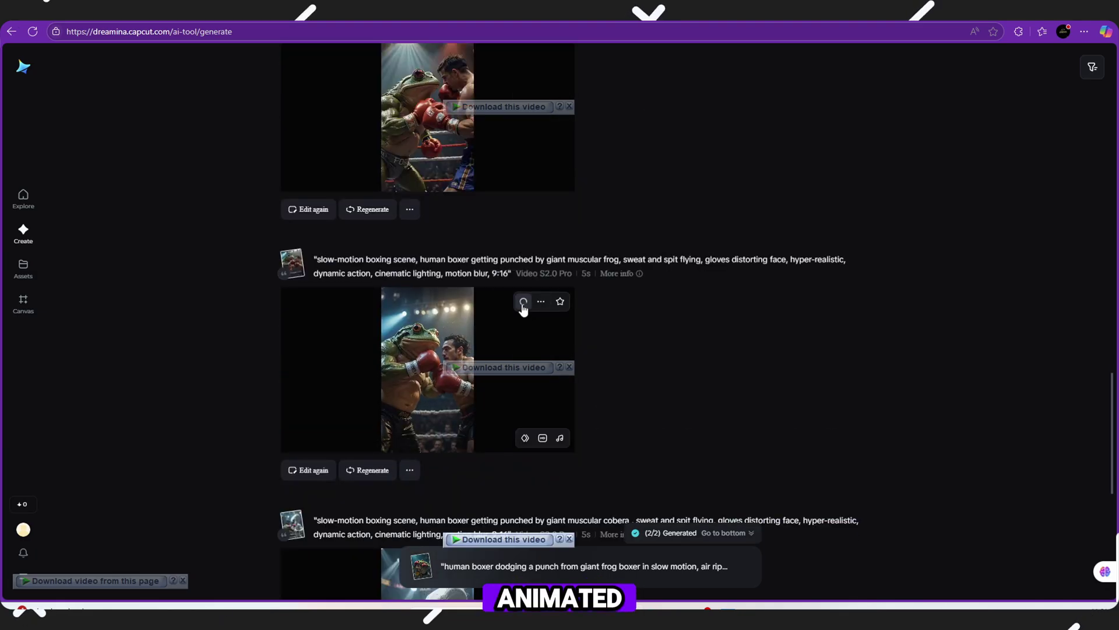
{"action": "scroll", "coordinate": [523, 309], "scroll_direction": "down", "scroll_amount": 3}
{"action": "left_click", "coordinate": [520, 389]}
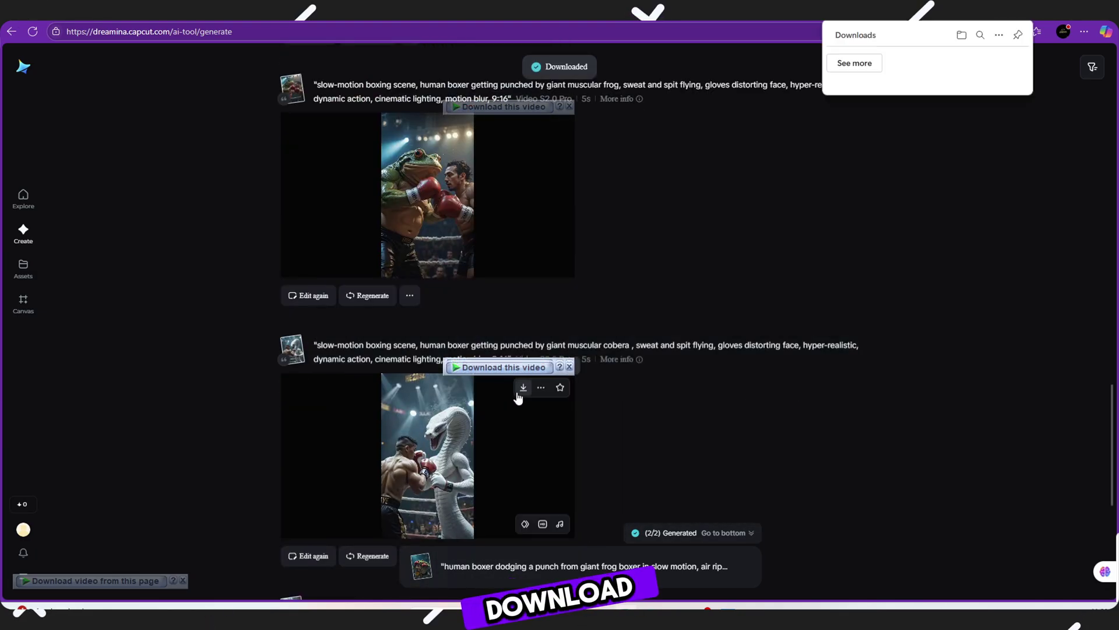
{"action": "scroll", "coordinate": [518, 398], "scroll_direction": "down", "scroll_amount": 6}
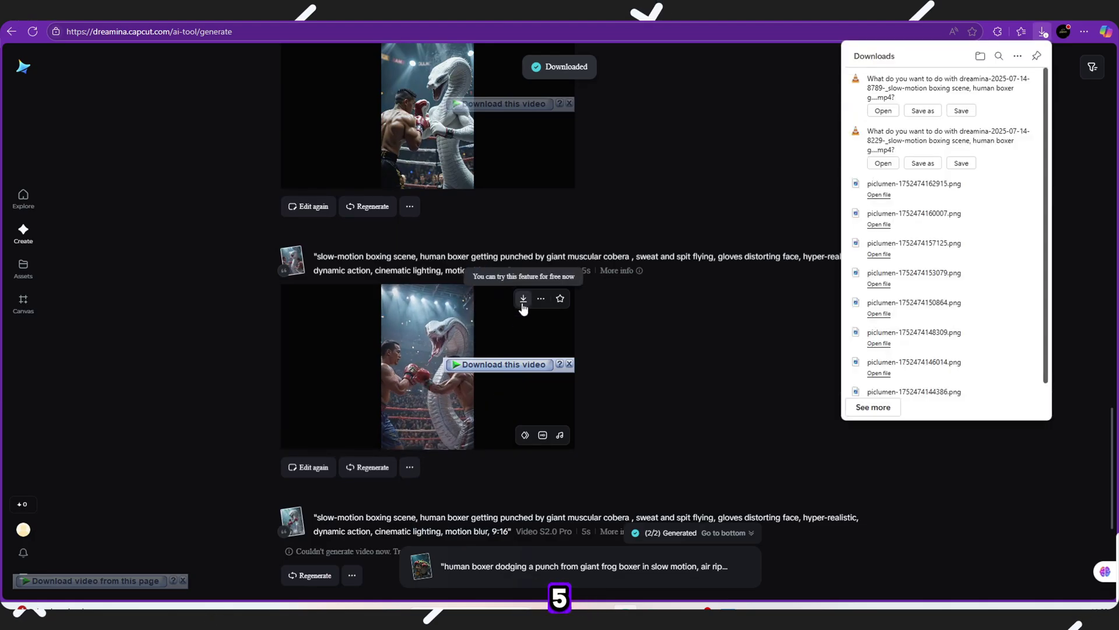
{"action": "scroll", "coordinate": [480, 400], "scroll_direction": "down", "scroll_amount": 2}
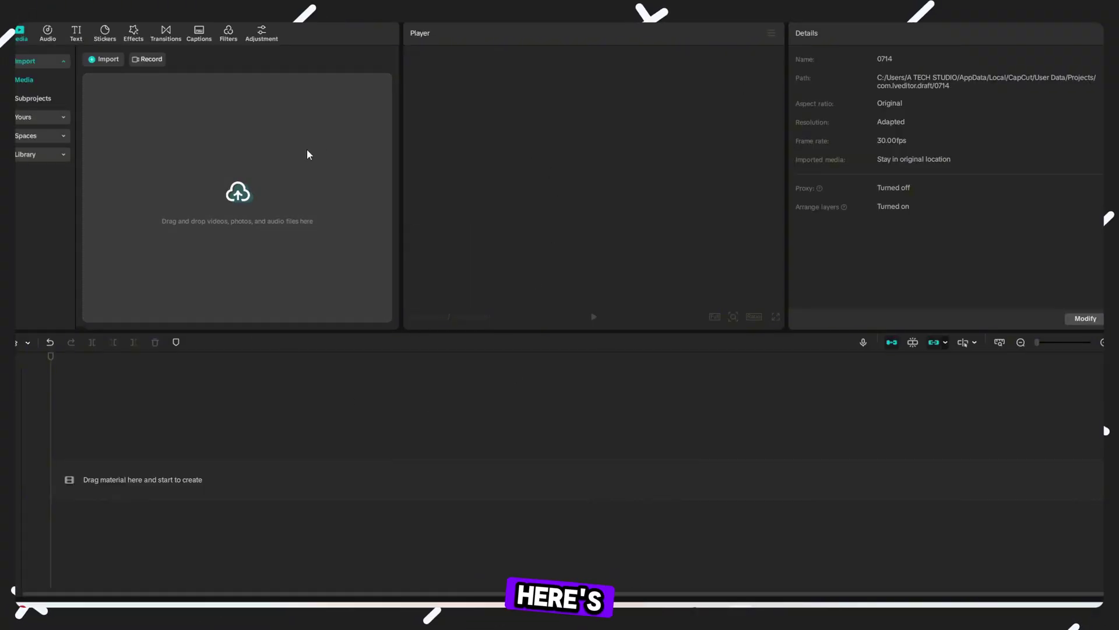
- Import the seven dreamina mp4 clips from Downloads into CapCut project 0714
{"action": "left_click", "coordinate": [298, 155]}
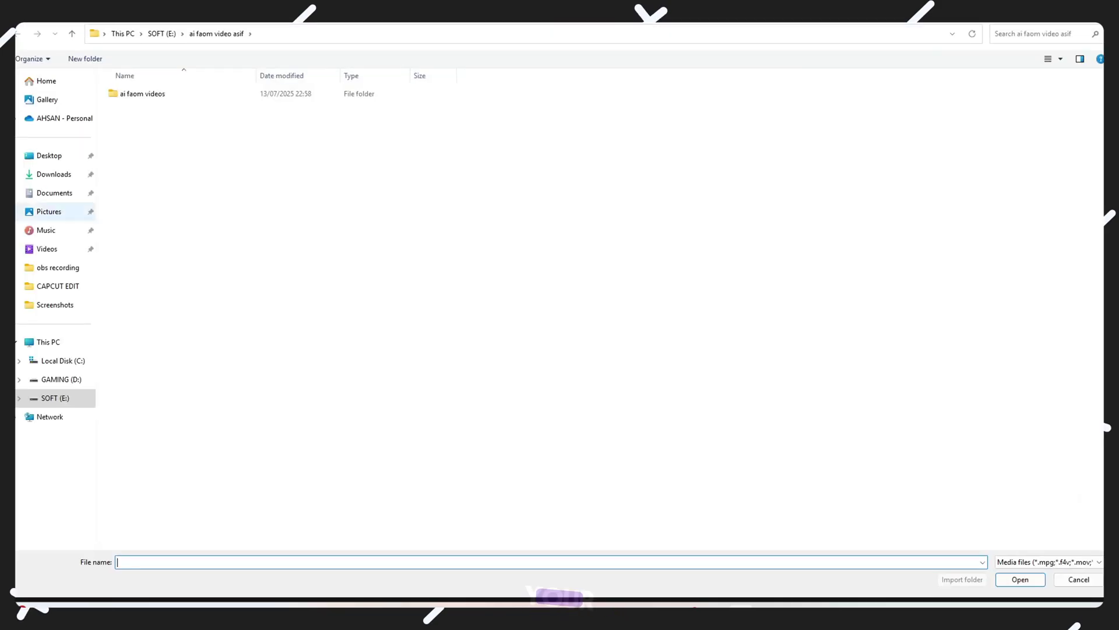
{"action": "left_click", "coordinate": [53, 174]}
{"action": "left_click", "coordinate": [154, 134]}
{"action": "left_click", "coordinate": [352, 134], "text": "shift"}
{"action": "left_click", "coordinate": [665, 143], "text": "shift"}
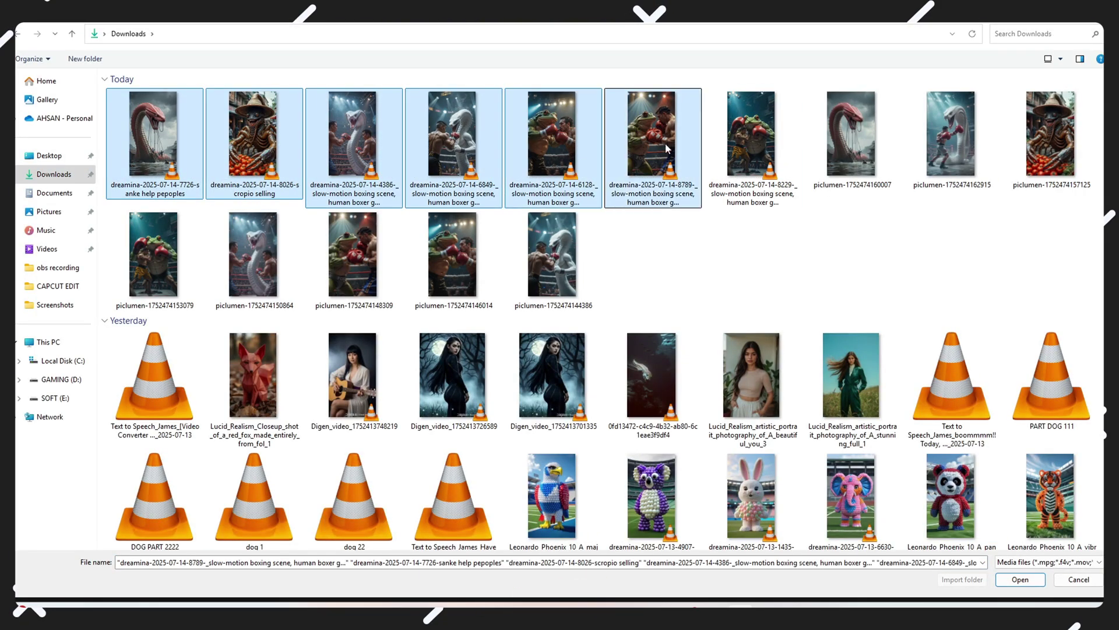
{"action": "left_click", "coordinate": [752, 142], "text": "shift"}
{"action": "key", "text": "Return"}
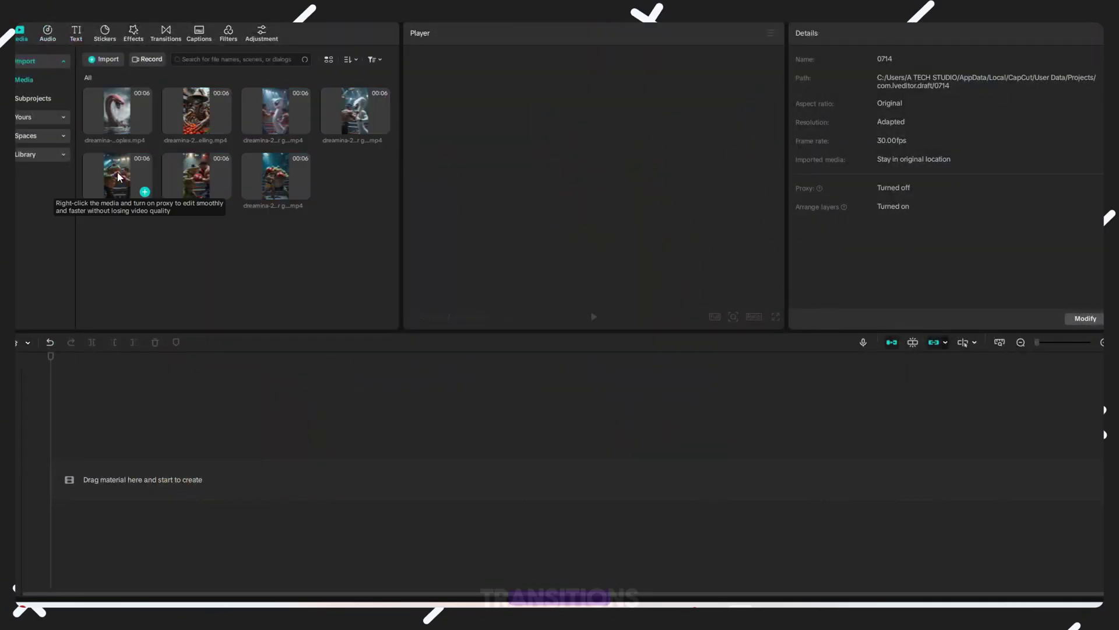
- Append the frog, cobra and scorpio selling clips to the timeline in order
{"action": "left_click", "coordinate": [145, 191]}
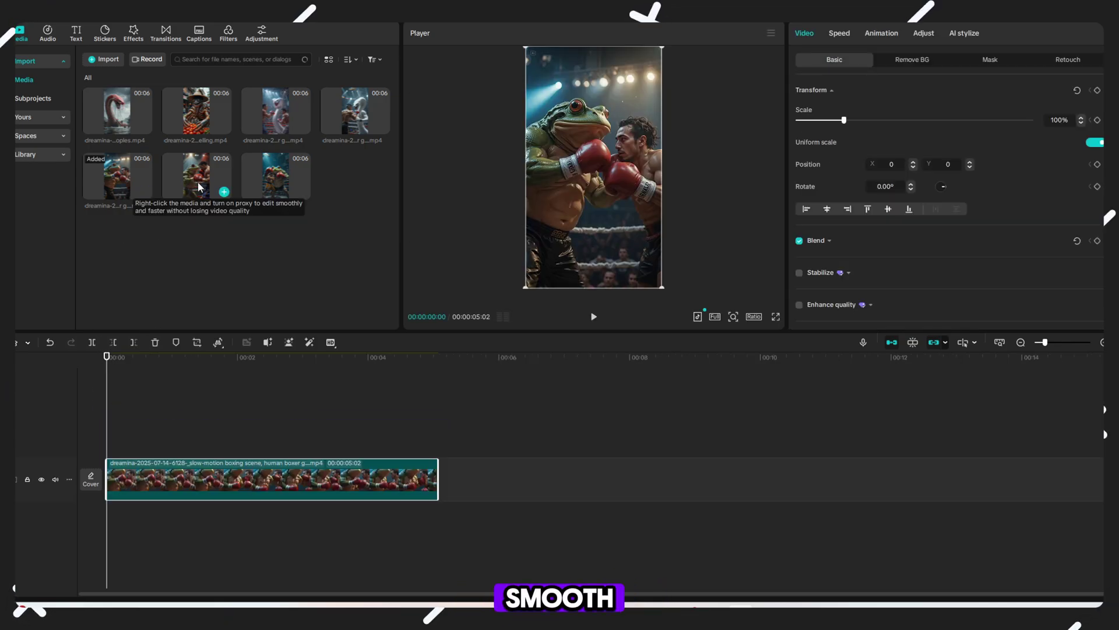
{"action": "left_click", "coordinate": [223, 191]}
{"action": "left_click", "coordinate": [701, 405]}
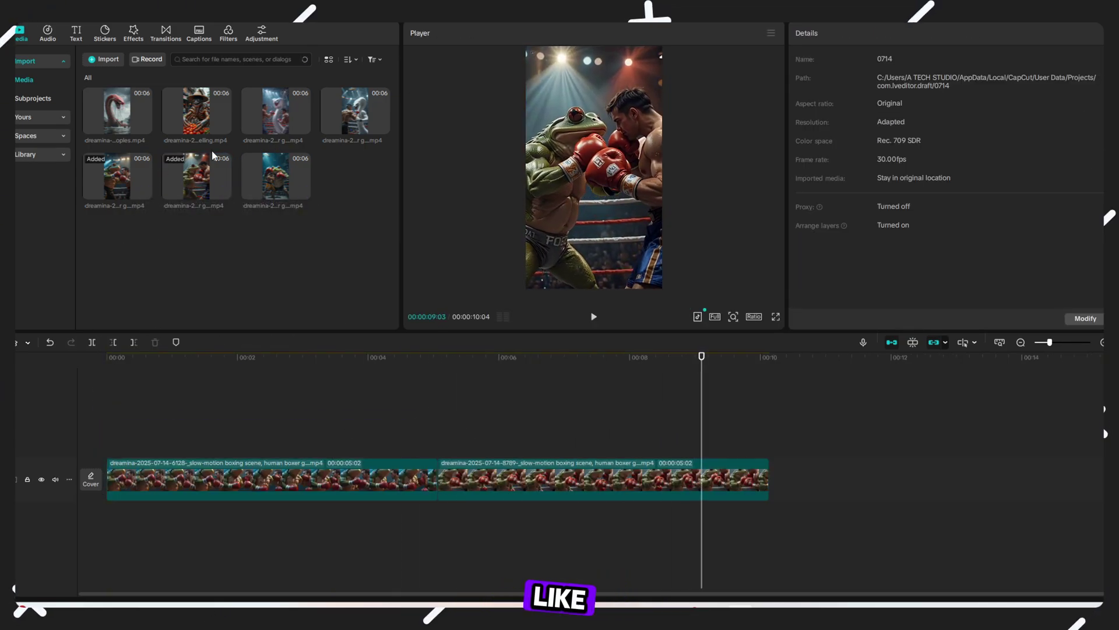
{"action": "left_click", "coordinate": [303, 191]}
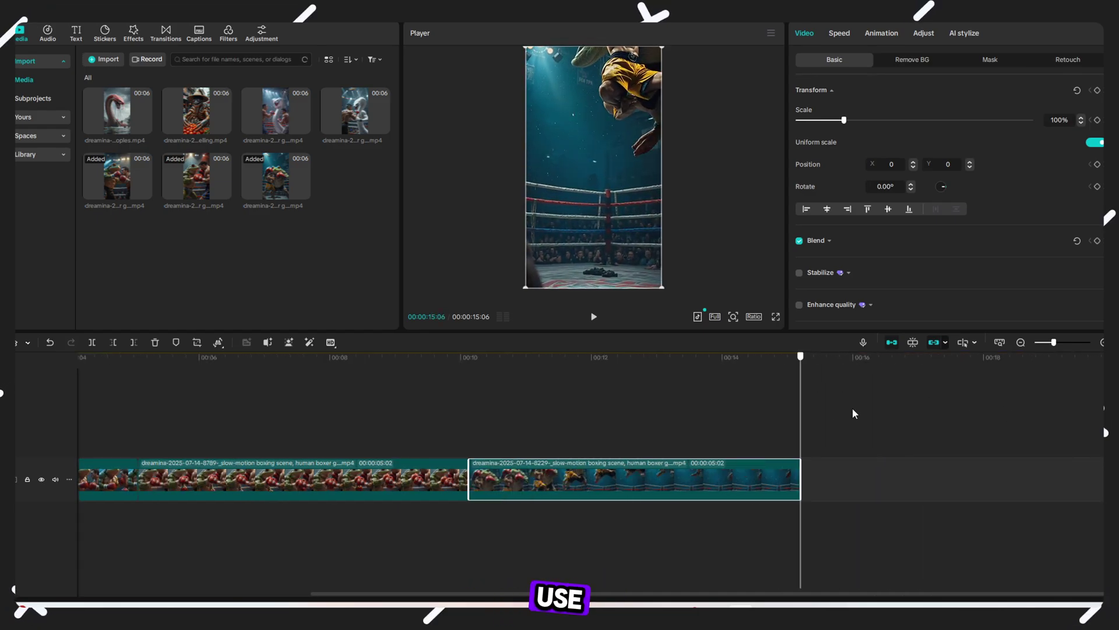
{"action": "left_click_drag", "start_coordinate": [287, 115], "coordinate": [618, 331]}
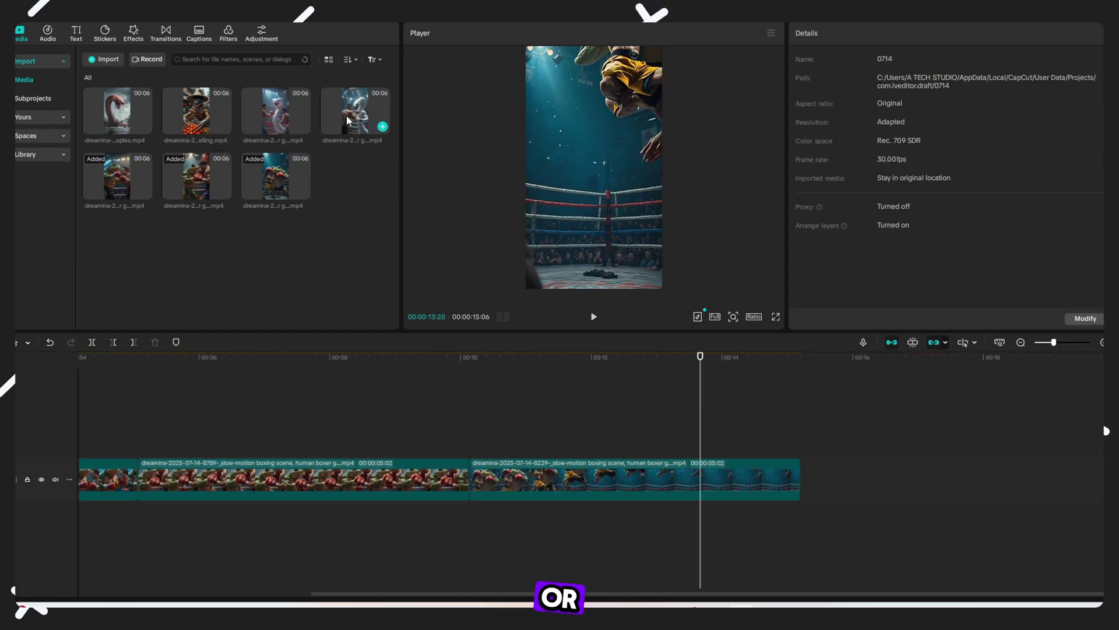
{"action": "left_click", "coordinate": [382, 127]}
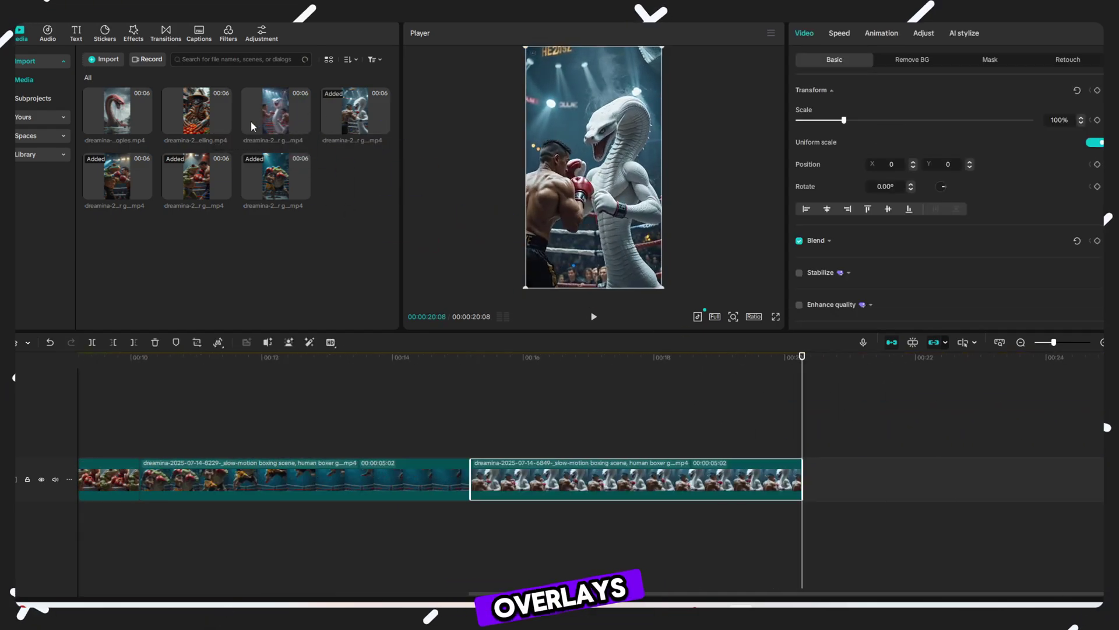
{"action": "left_click_drag", "start_coordinate": [253, 127], "coordinate": [825, 483]}
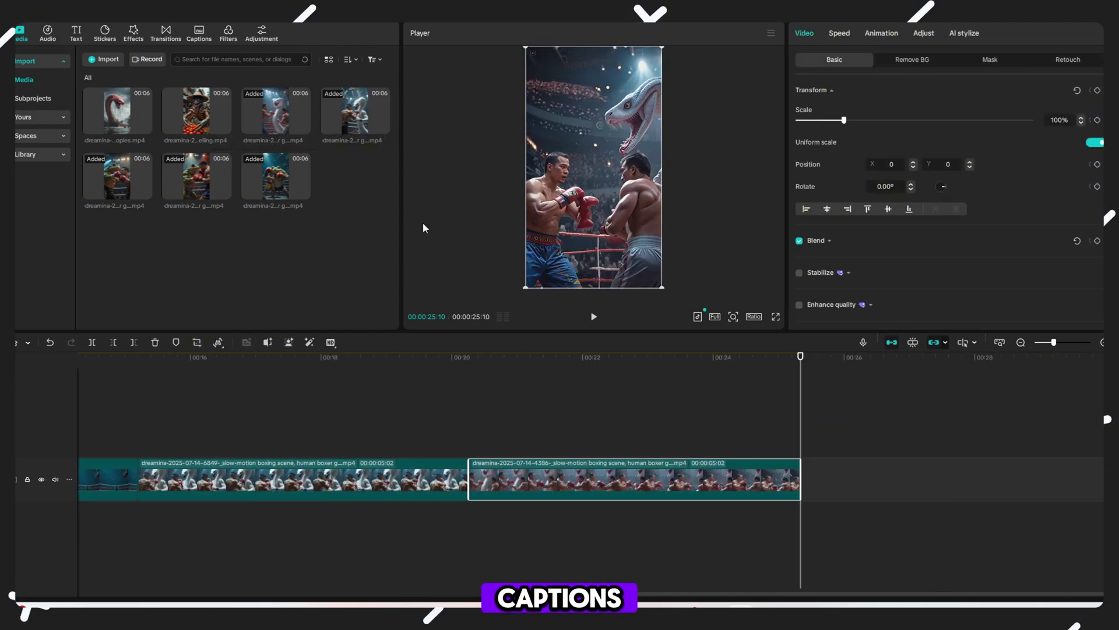
{"action": "left_click", "coordinate": [223, 126]}
- Add the snake clip to the end of the timeline and export the video
{"action": "left_click", "coordinate": [144, 126]}
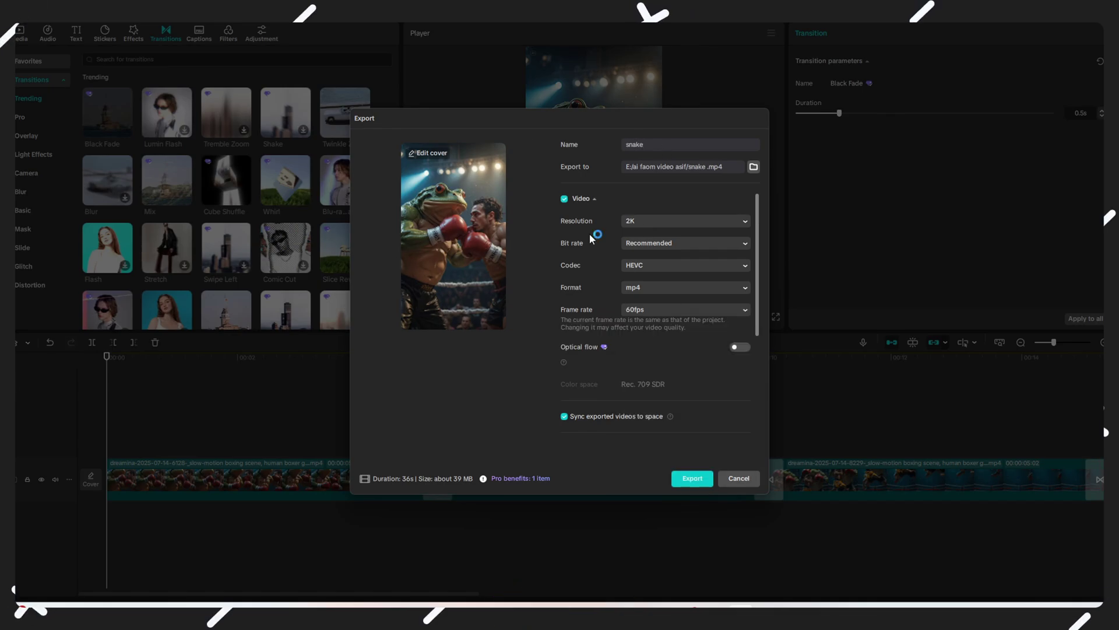
{"action": "left_click", "coordinate": [694, 479]}
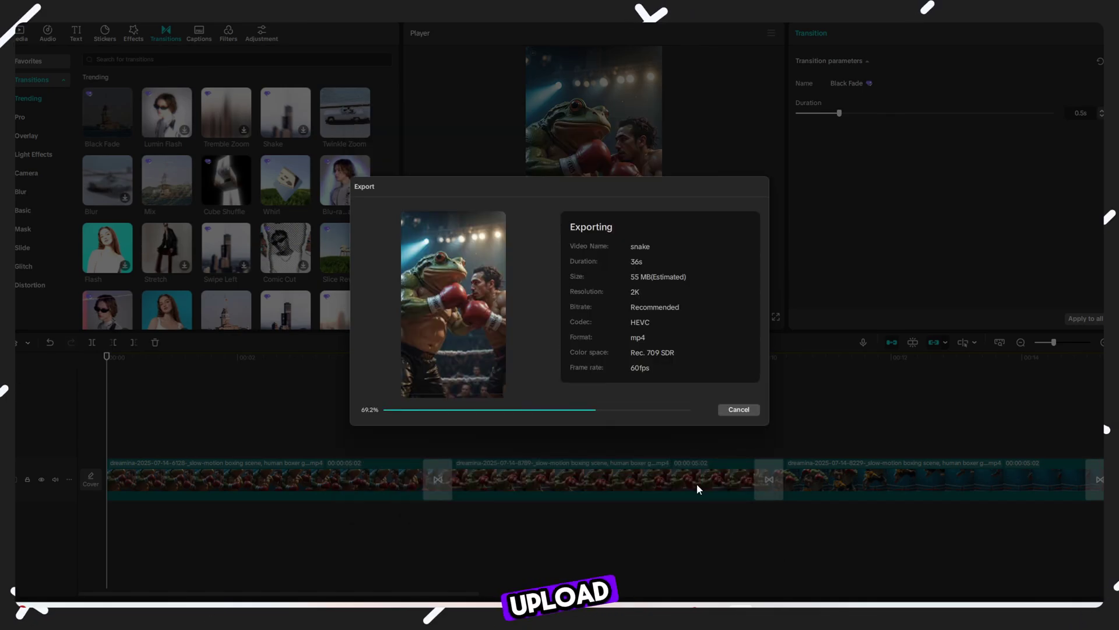